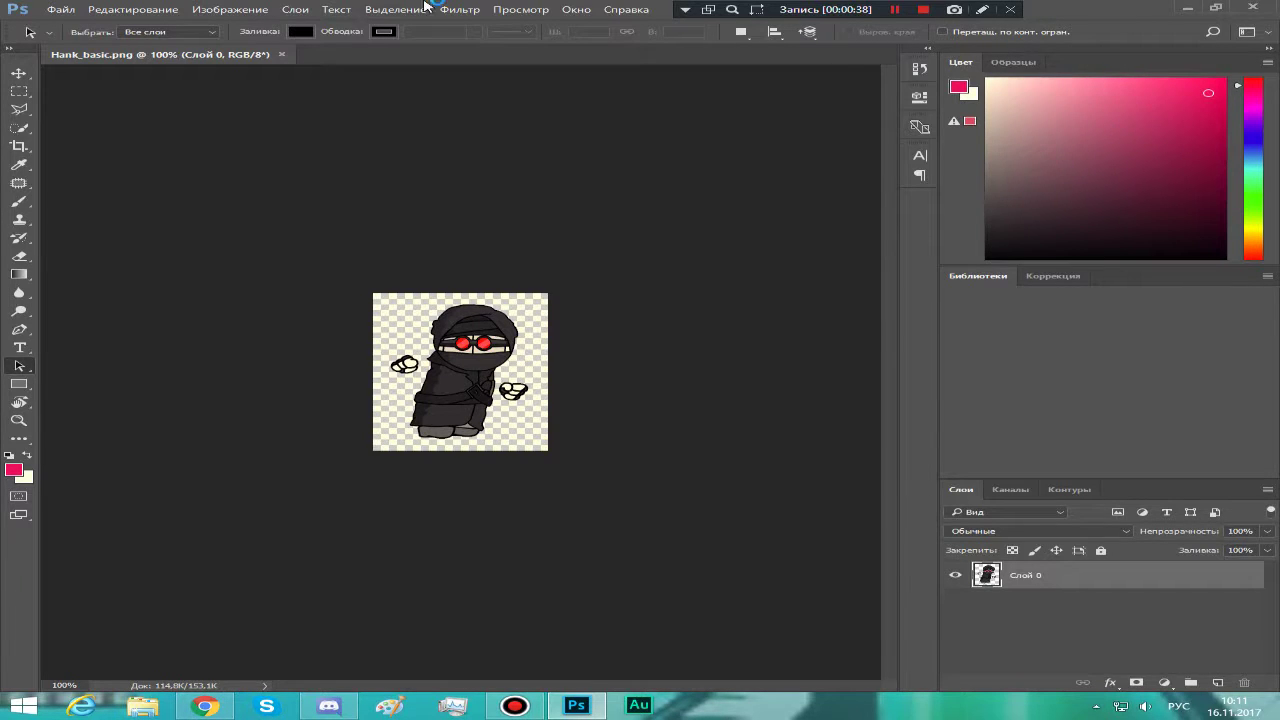
# Try to generate a bump map (Создать карту рельефа) from the Hank_basic.png layer with the 3D filter.
pyautogui.click(466, 10)
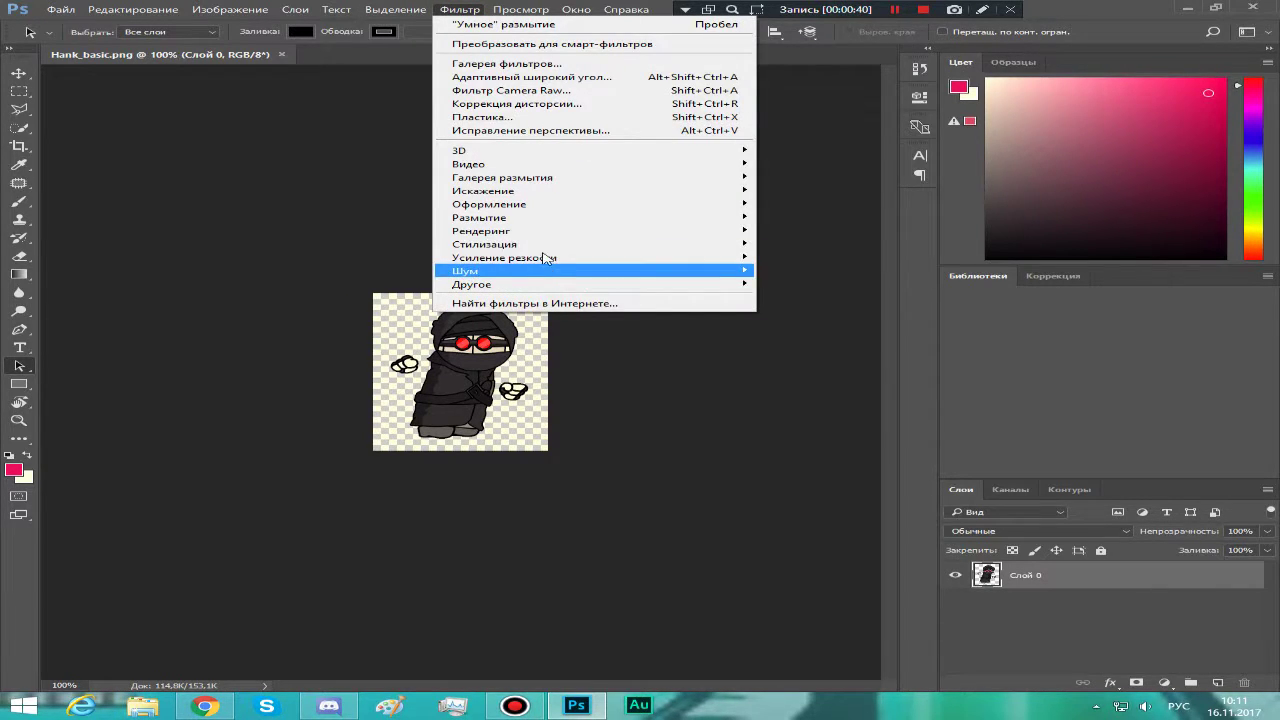
pyautogui.moveTo(551, 272)
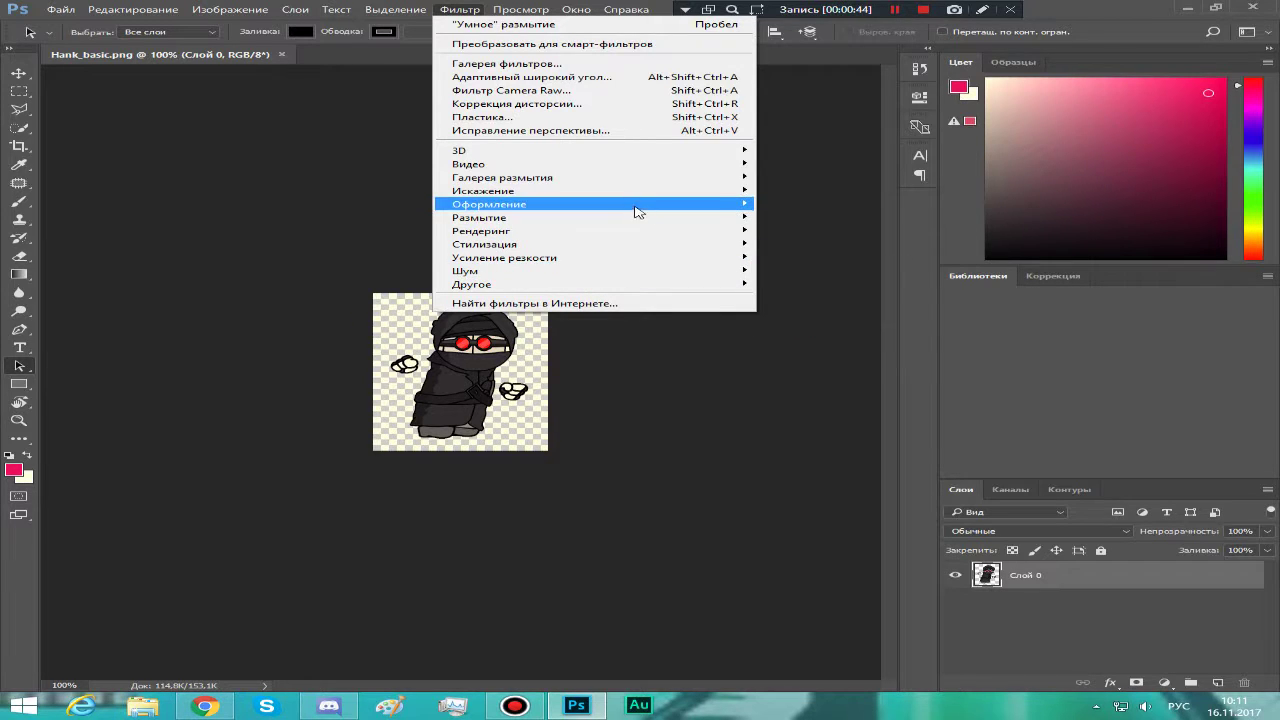
pyautogui.moveTo(543, 162)
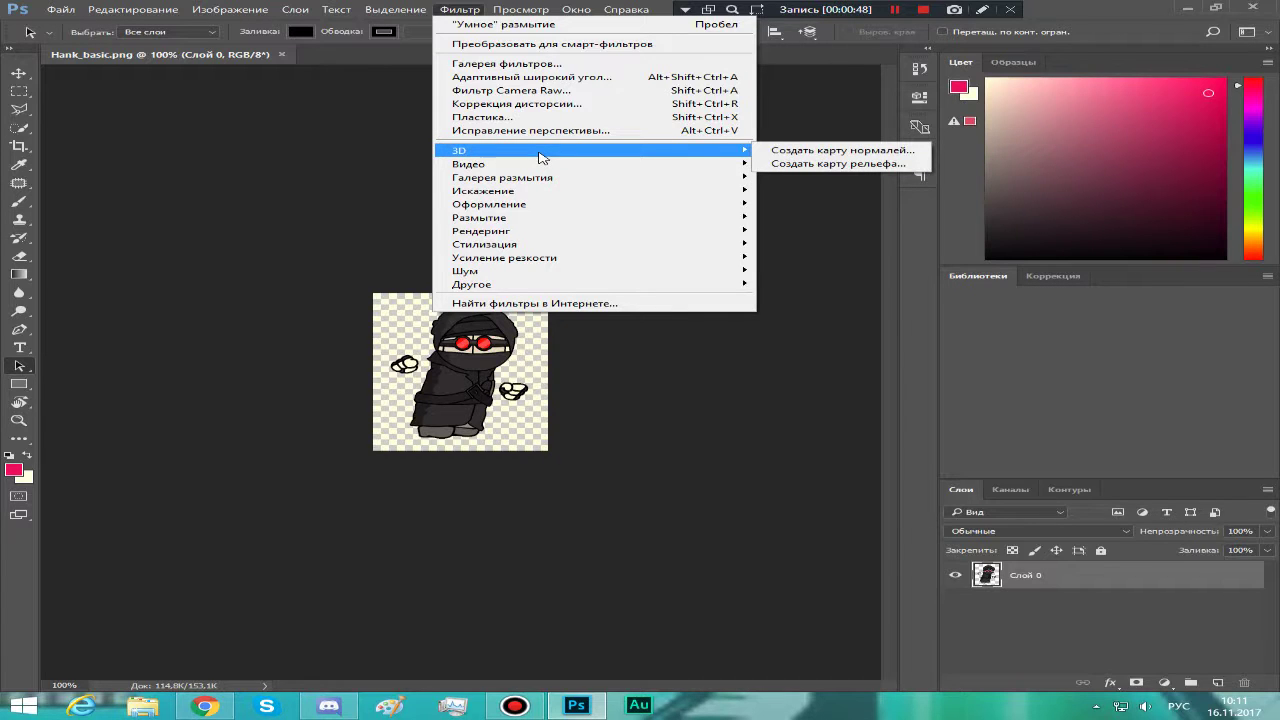
pyautogui.click(845, 163)
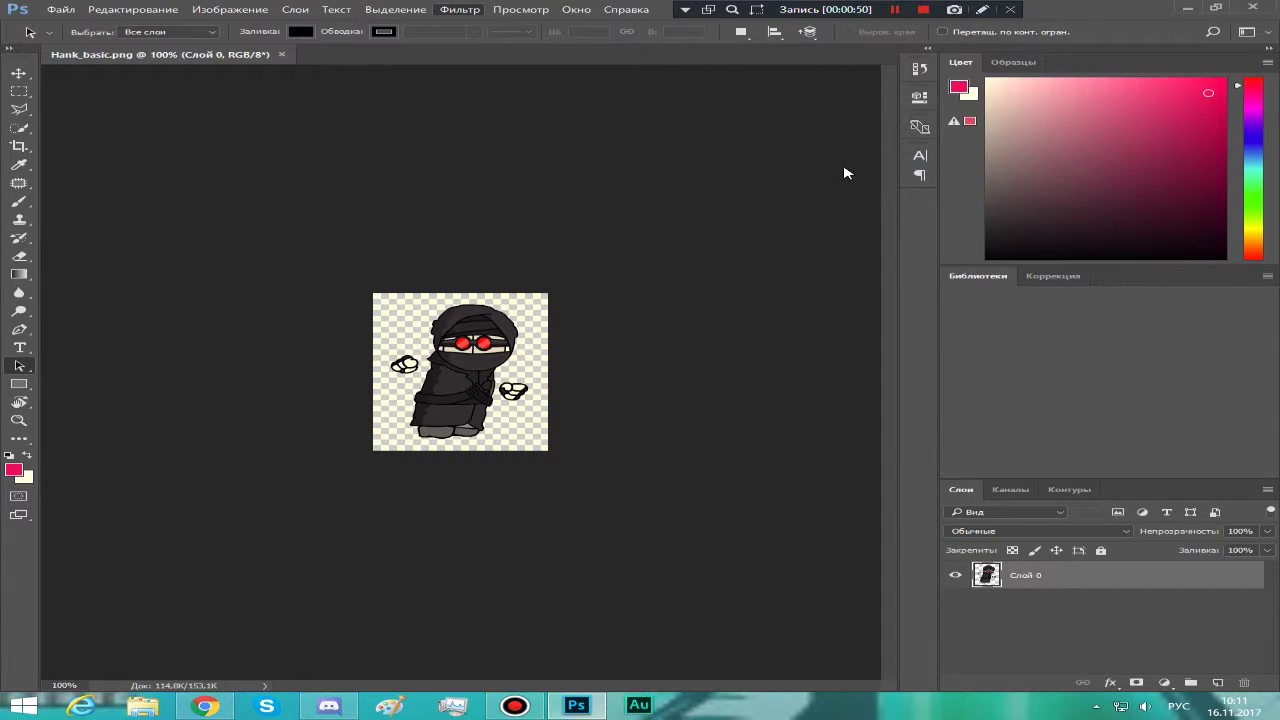
pyautogui.click(630, 281)
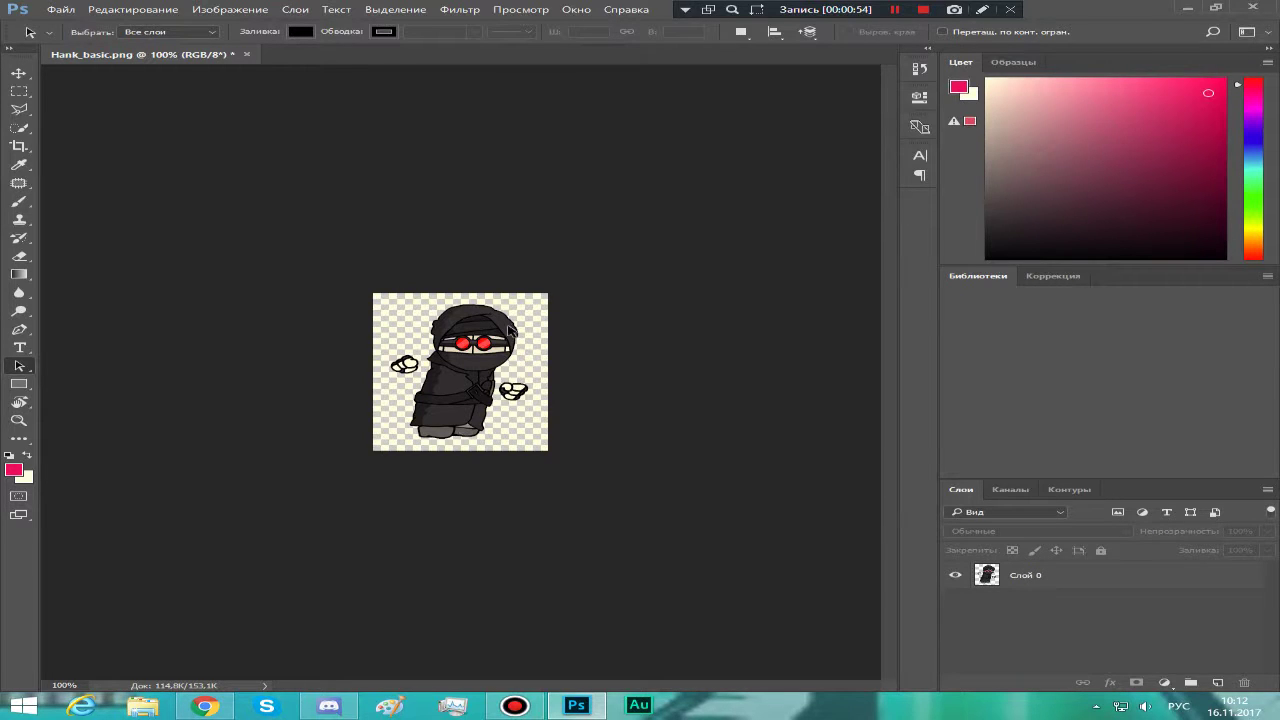
# Revert Hank_basic.png to its saved state after the bump map attempt.
pyautogui.click(459, 10)
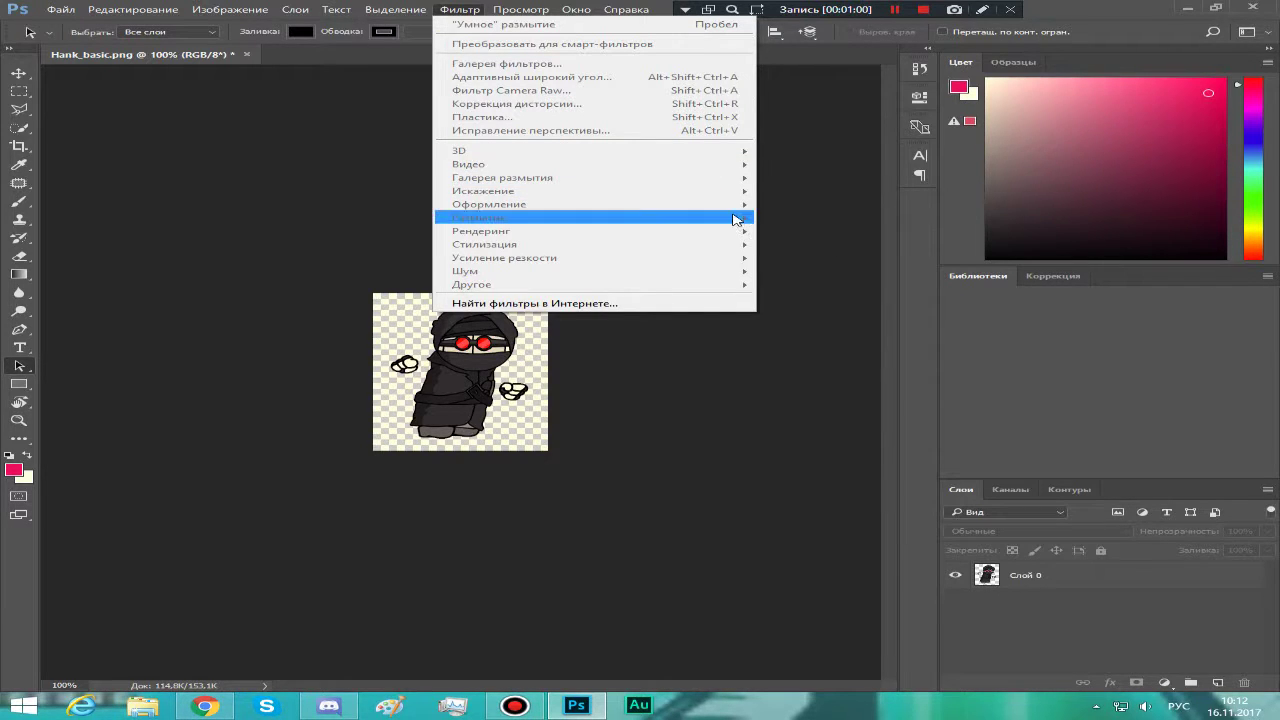
pyautogui.click(66, 12)
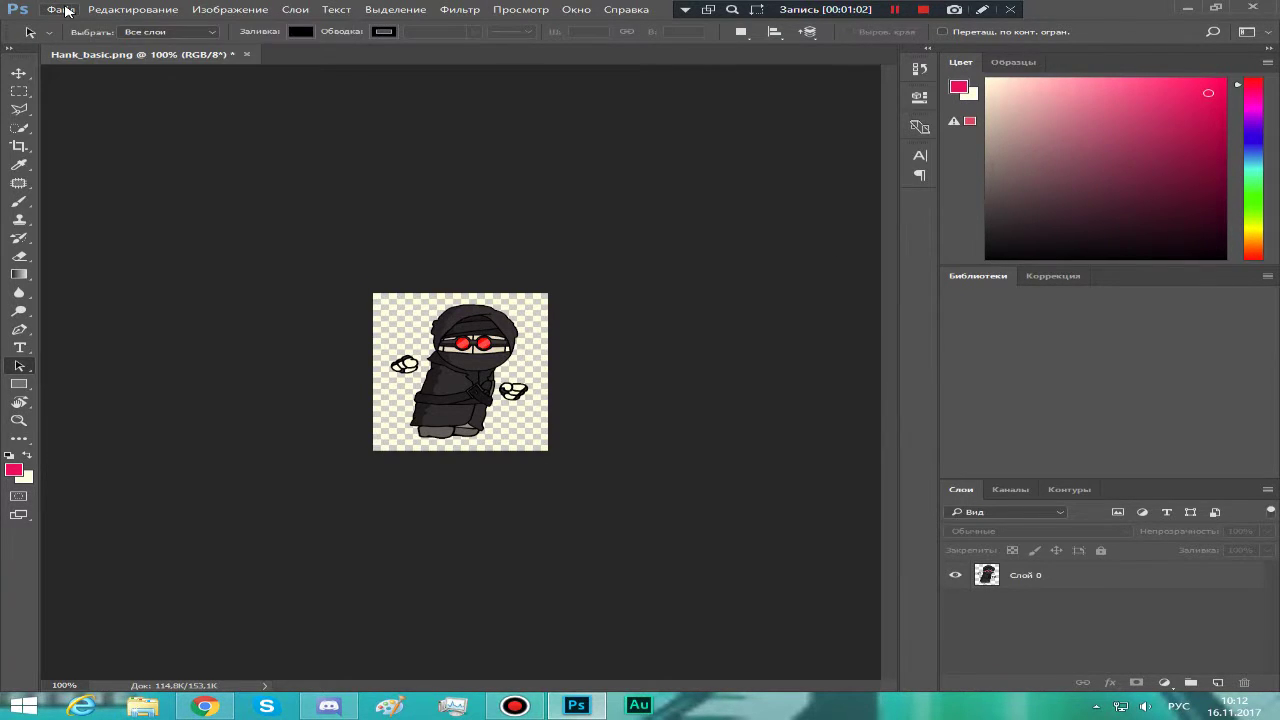
pyautogui.click(62, 10)
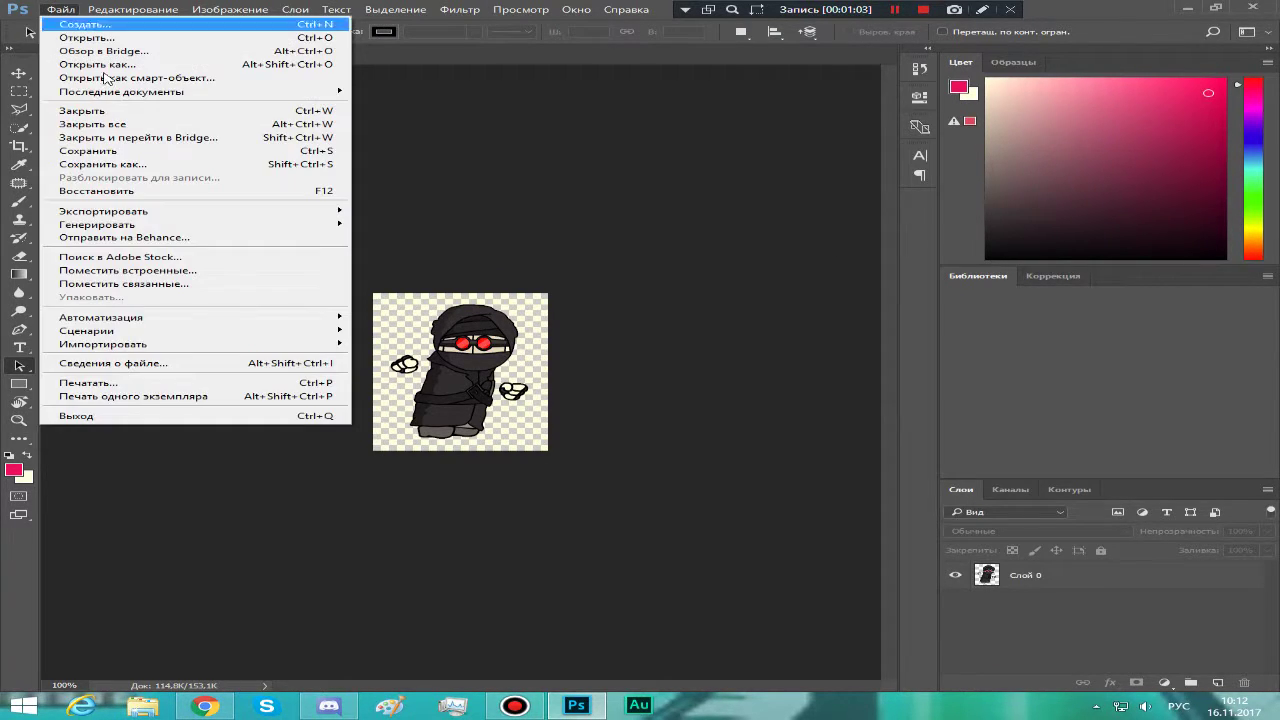
pyautogui.click(141, 193)
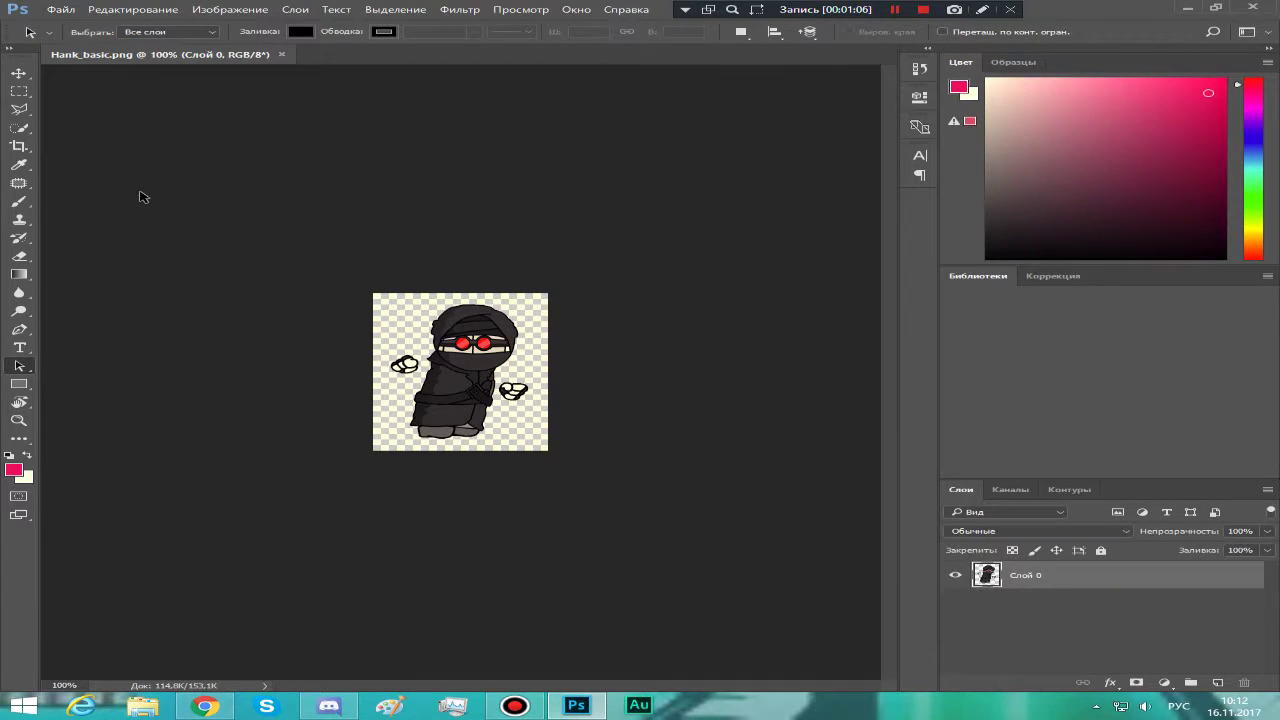
# Apply the basic Blur filter (Размытие) to the Hank_basic.png layer.
pyautogui.click(395, 10)
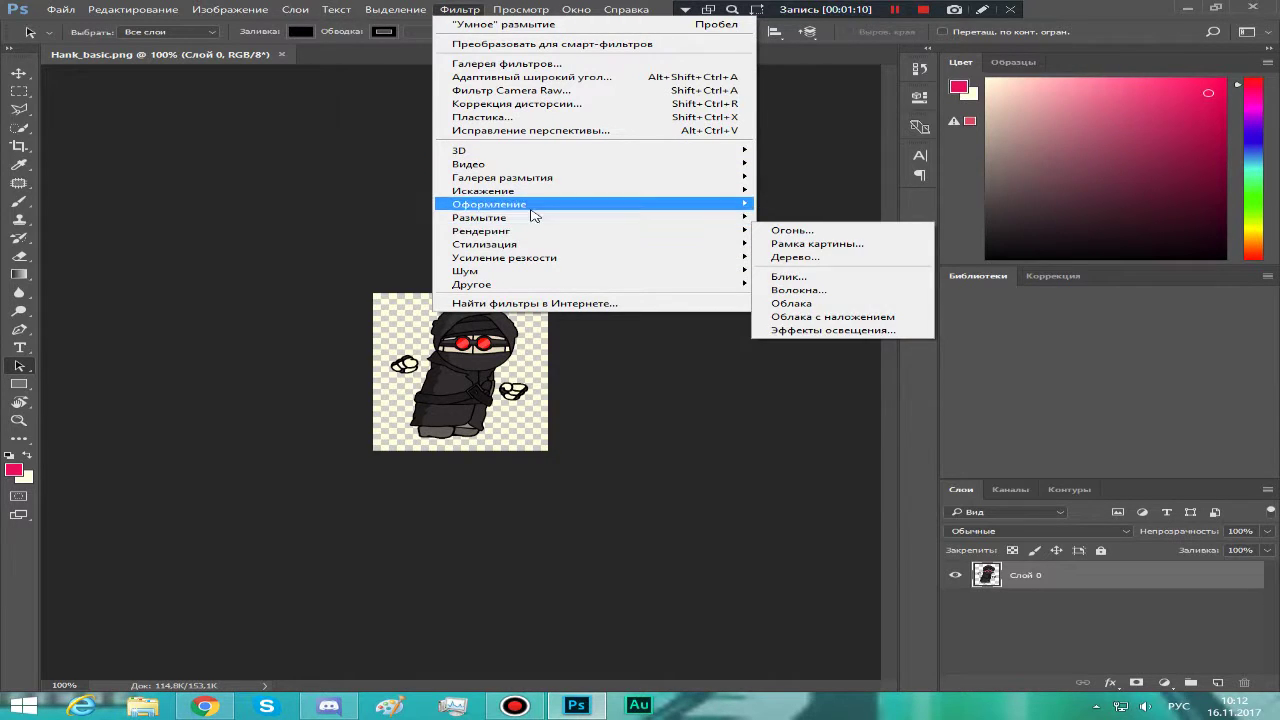
pyautogui.moveTo(524, 224)
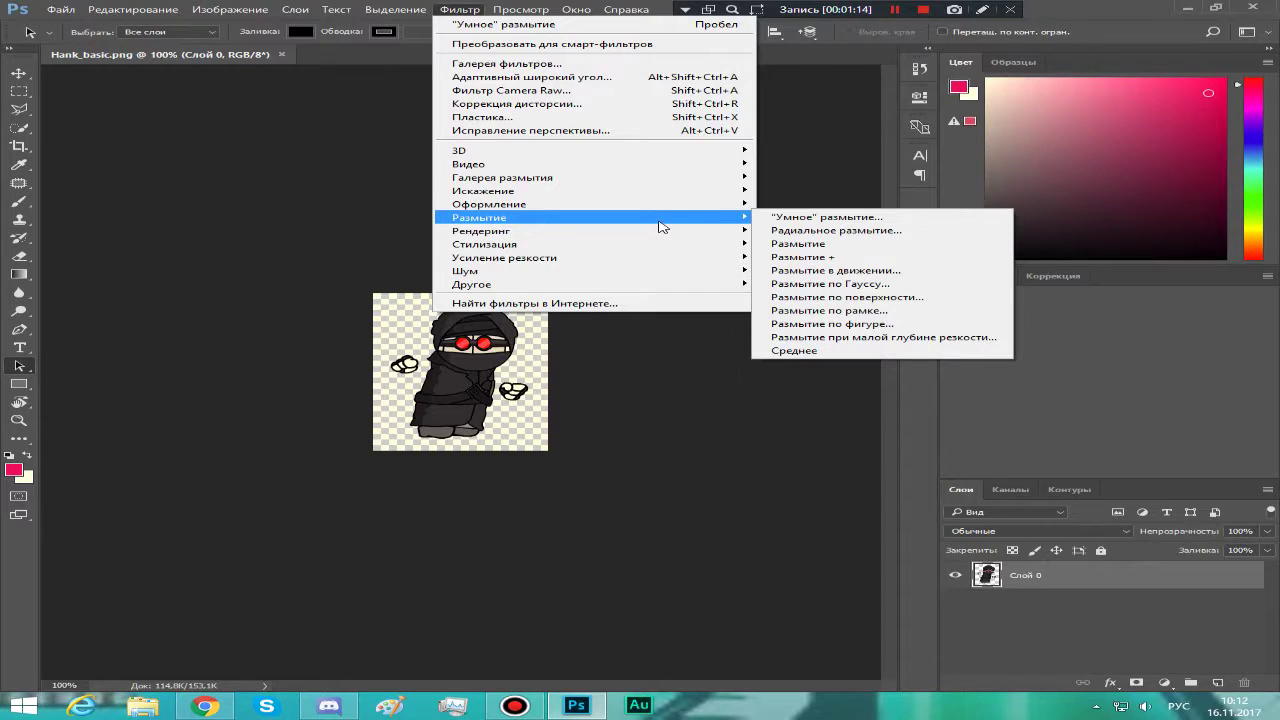
pyautogui.click(806, 243)
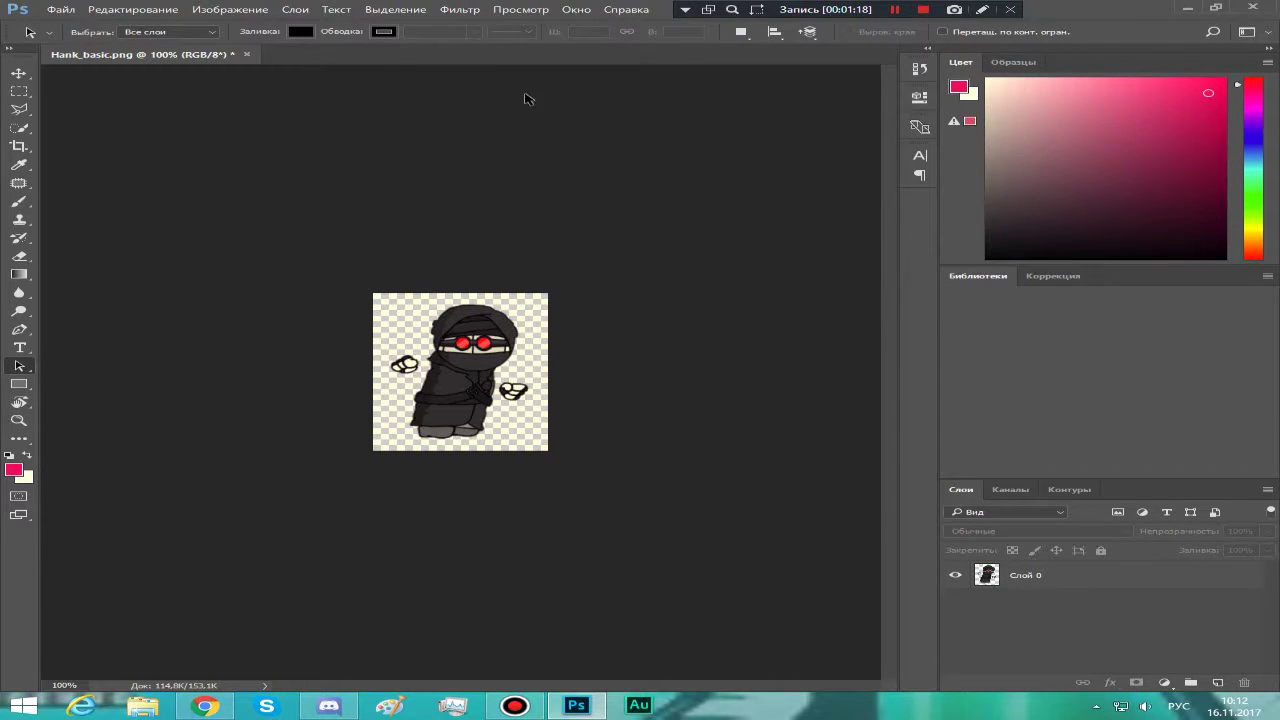
# Revert Hank_basic.png to its saved version to discard the blur.
pyautogui.click(462, 11)
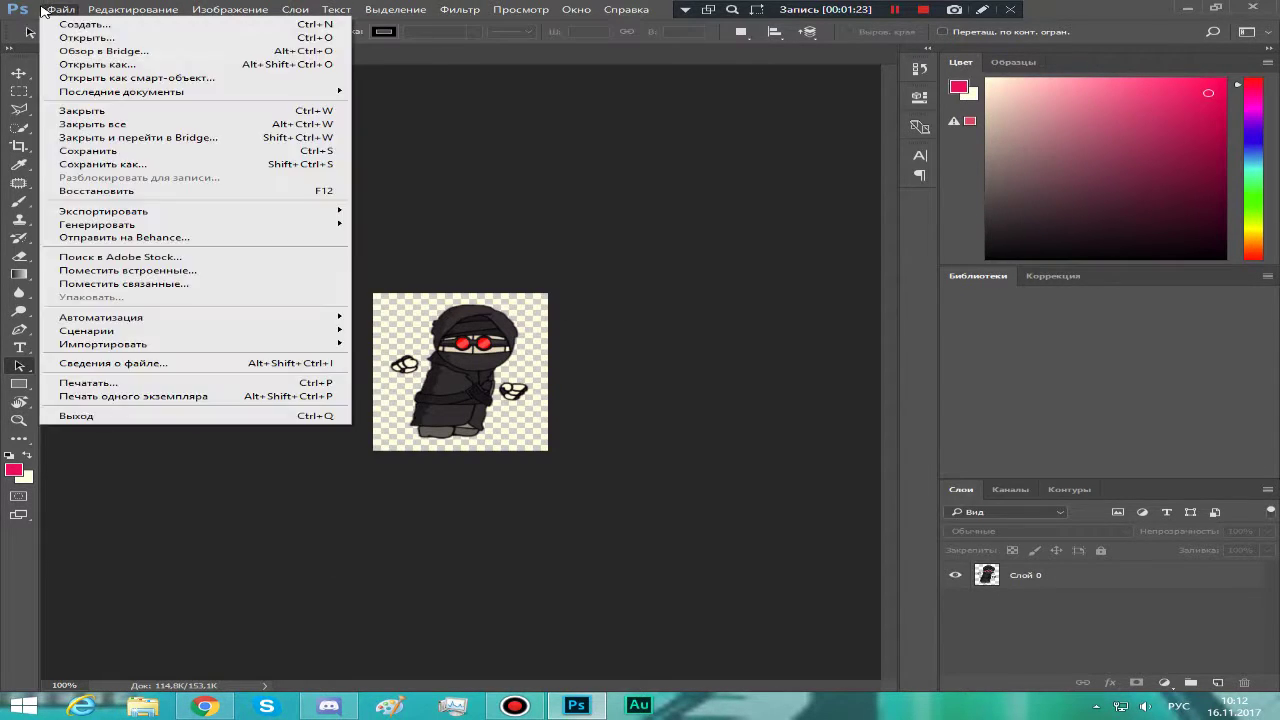
pyautogui.click(61, 9)
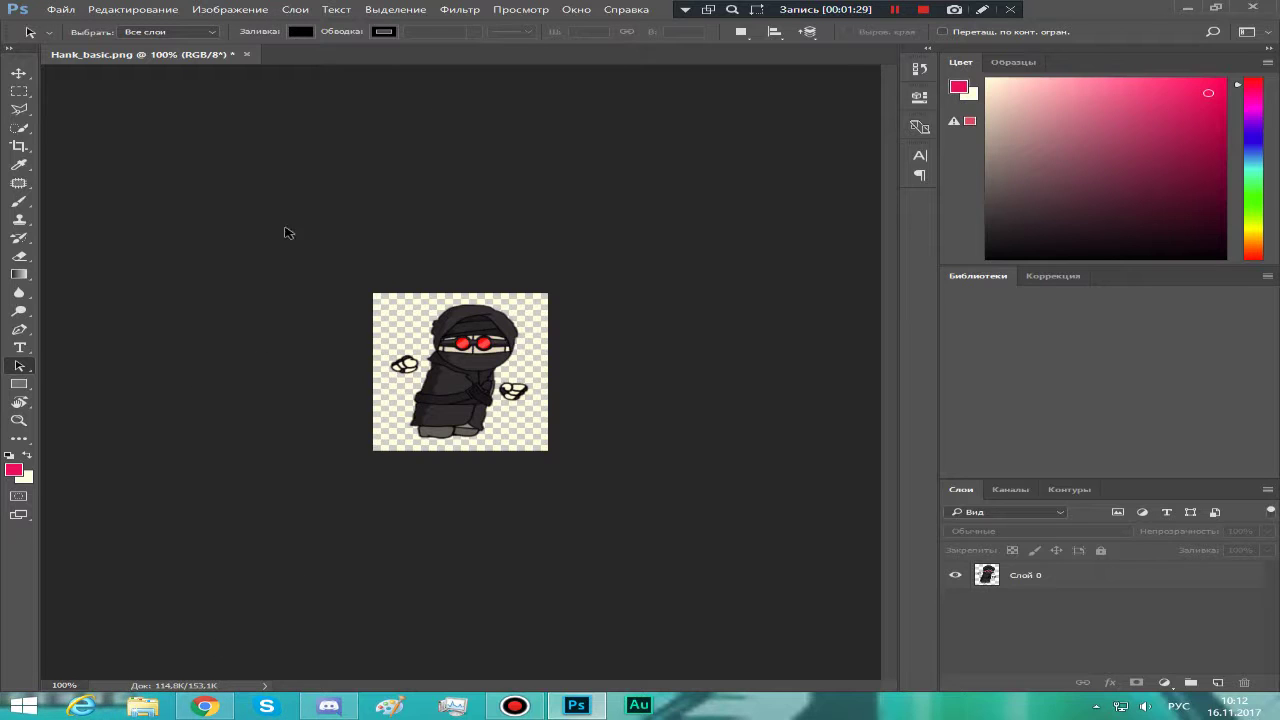
pyautogui.click(474, 10)
pyautogui.moveTo(60, 9)
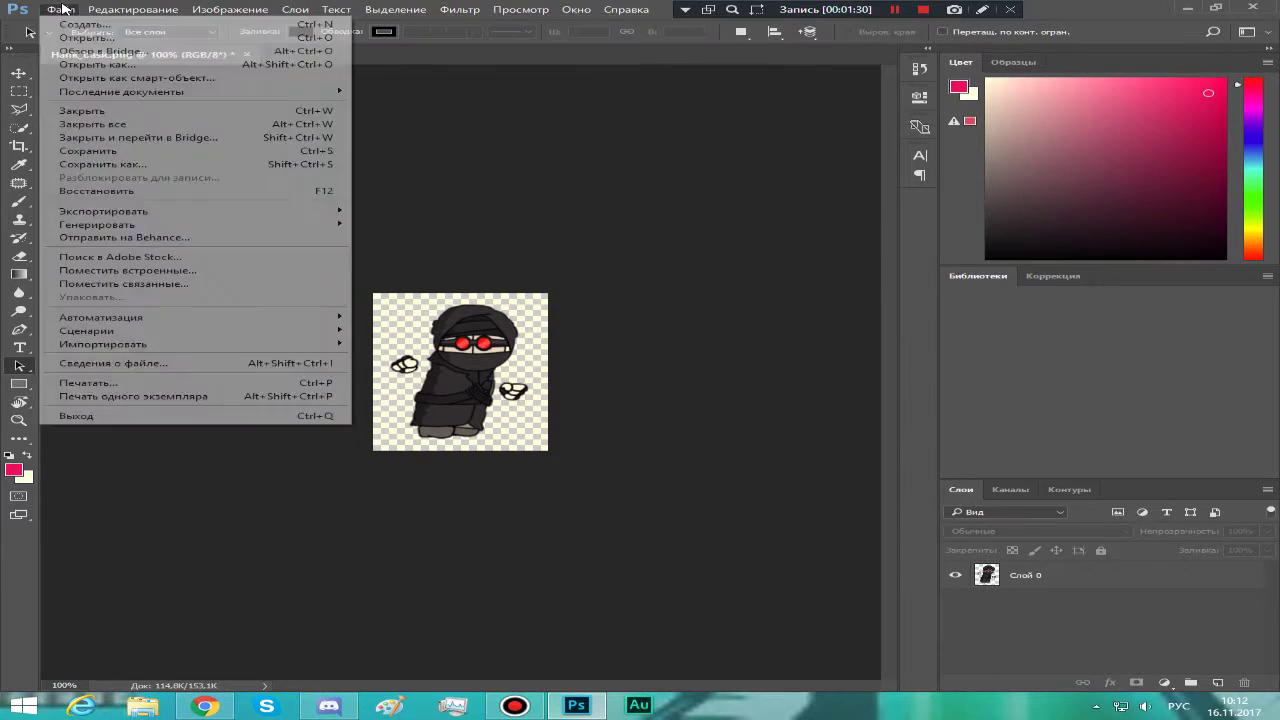
pyautogui.click(144, 190)
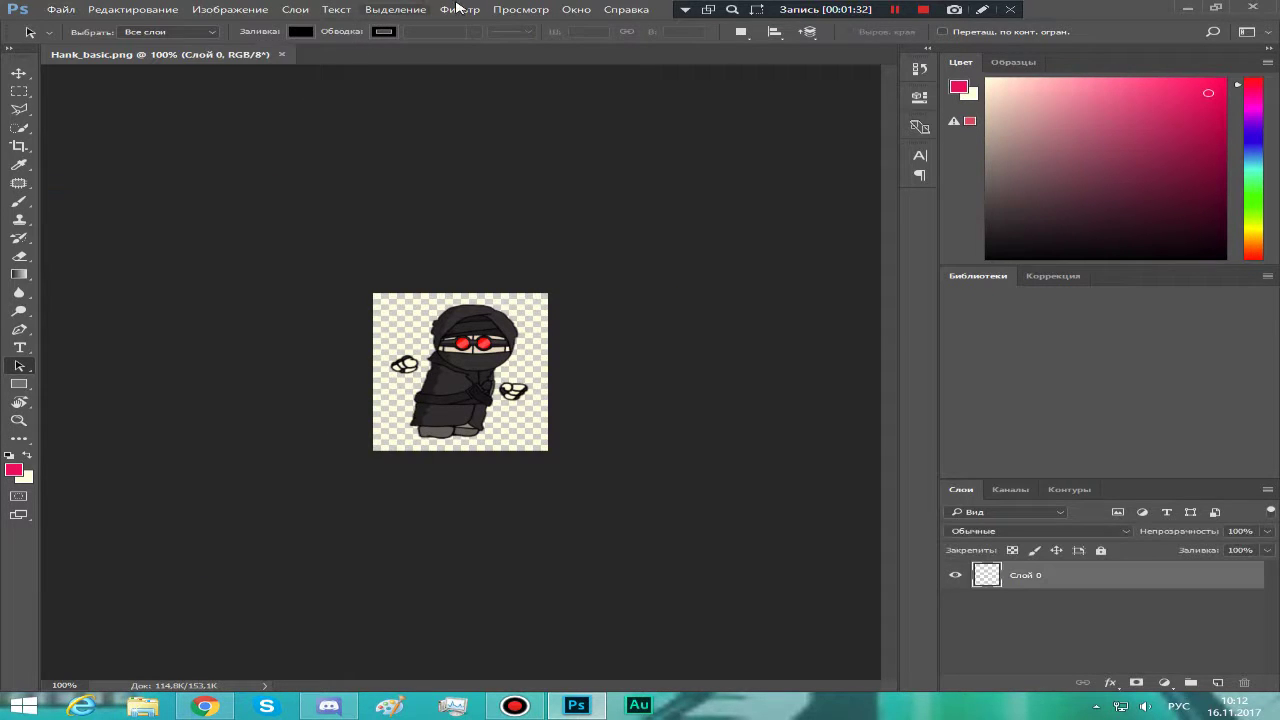
# Open the Liquify filter (Пластика) for the Hank_basic.png layer and set the mask color to magenta (Пурпурный).
pyautogui.click(459, 9)
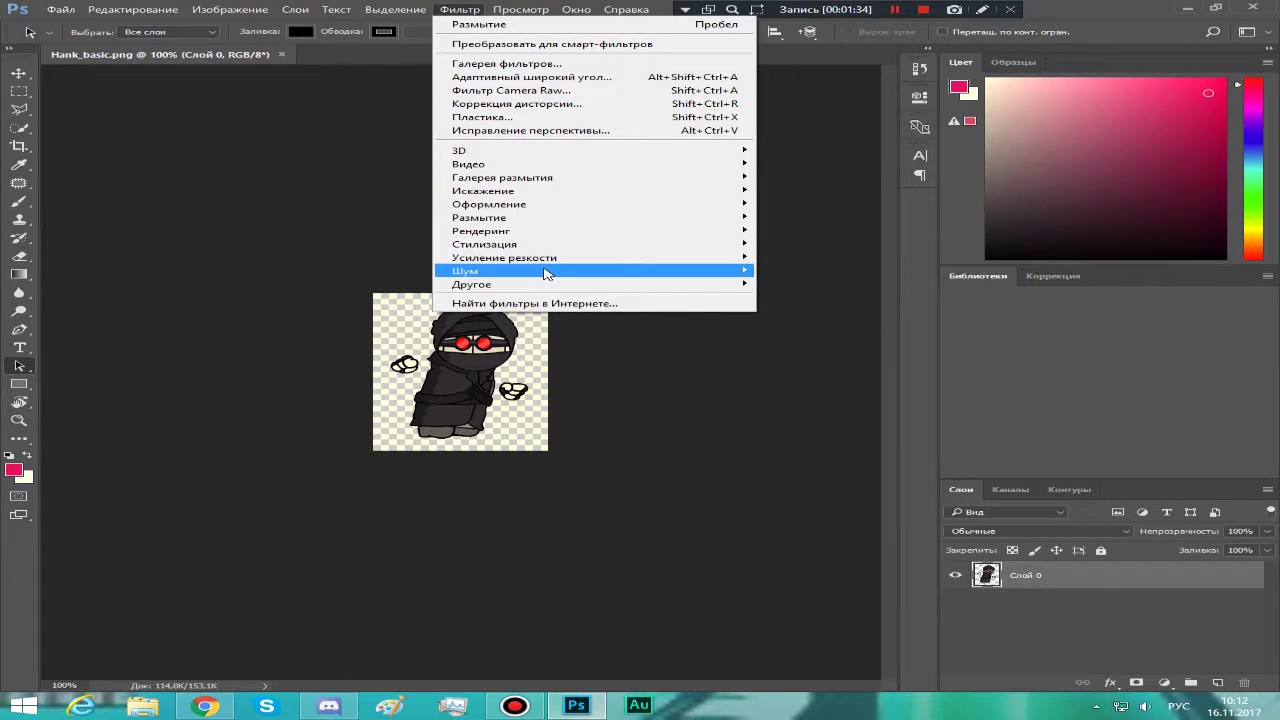
pyautogui.moveTo(565, 165)
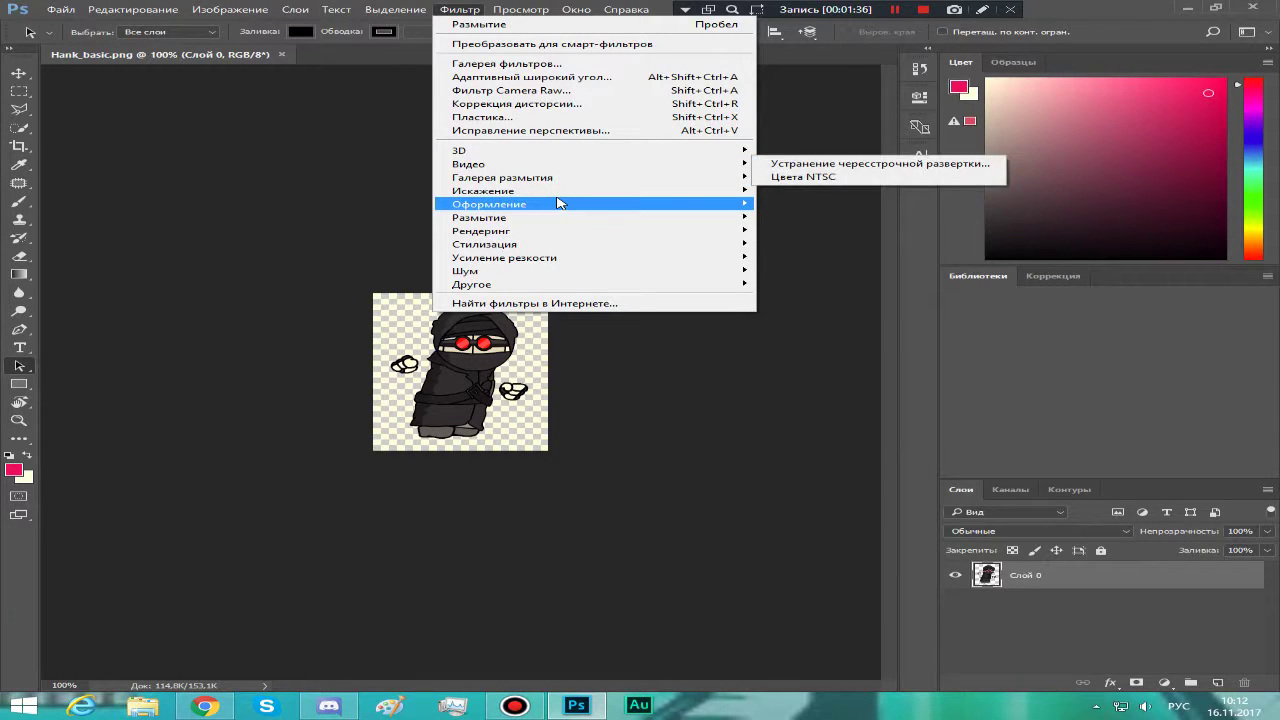
pyautogui.click(594, 118)
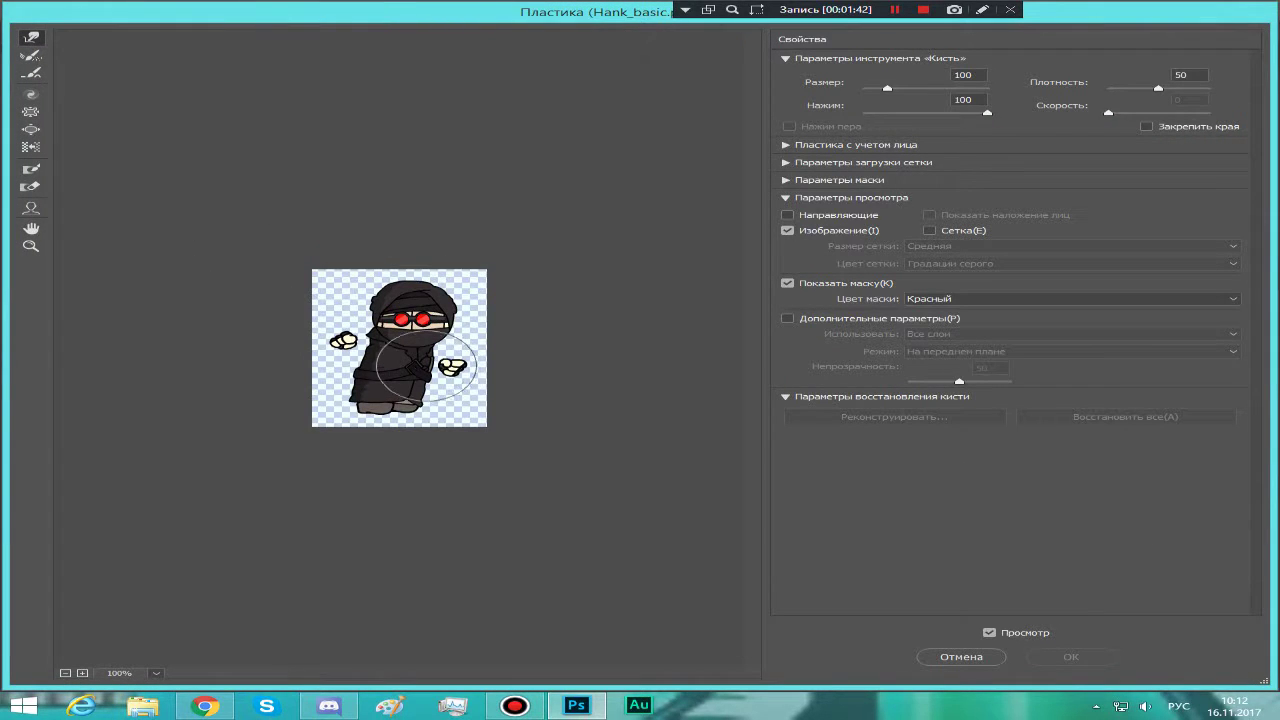
pyautogui.click(1234, 300)
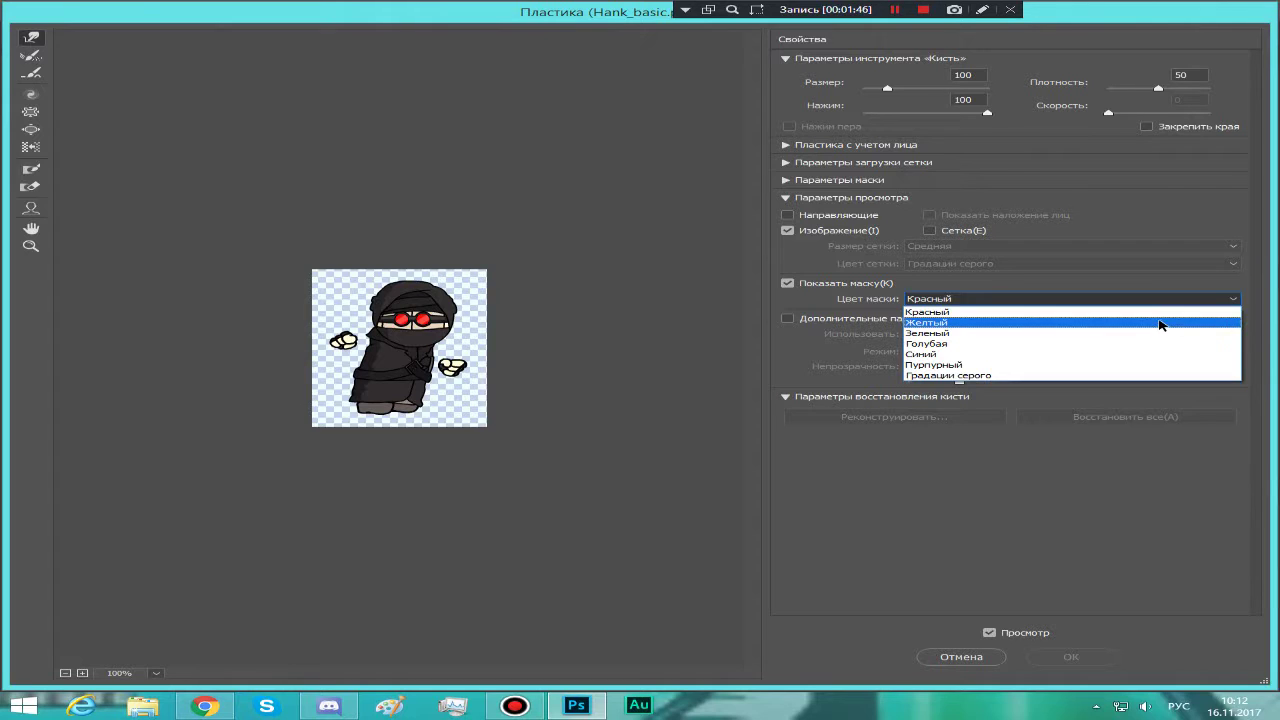
pyautogui.click(1070, 364)
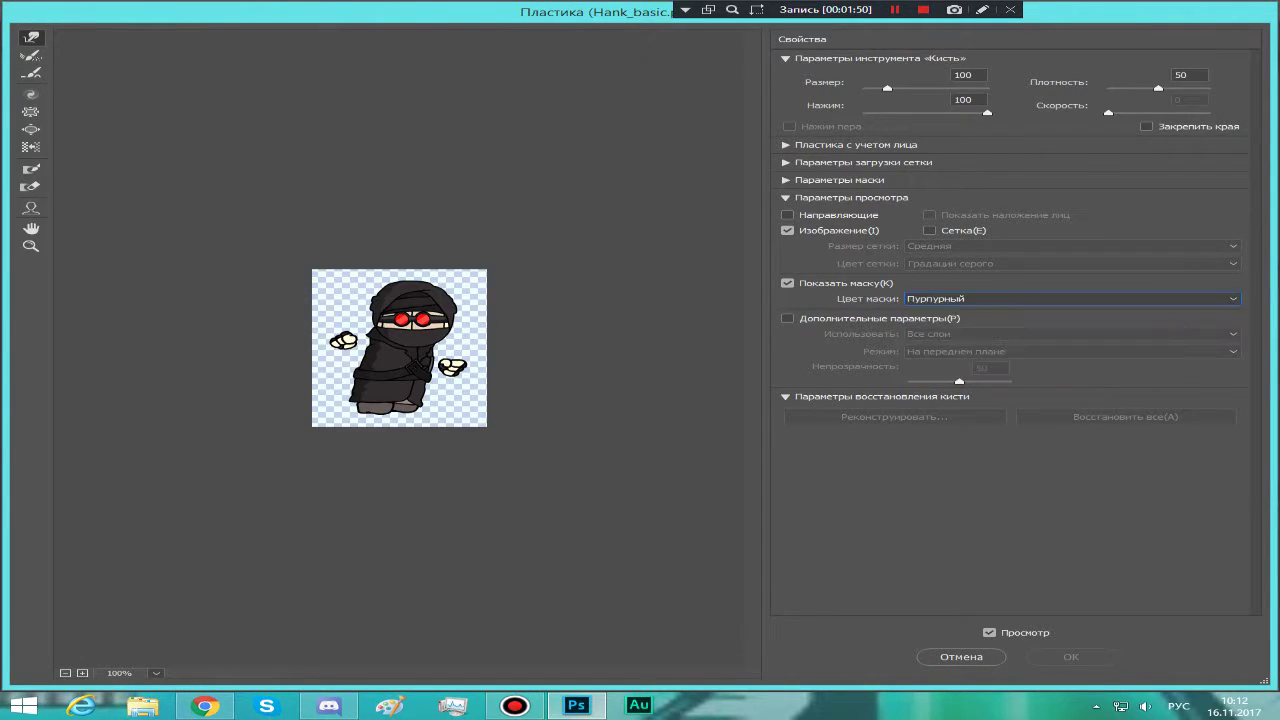
# Warp the character's head, body, hands and feet with the size 100 Forward Warp brush and apply the Liquify filter.
pyautogui.moveTo(415, 318)
pyautogui.mouseDown()
pyautogui.moveTo(332, 348)
pyautogui.moveTo(360, 338)
pyautogui.moveTo(330, 347)
pyautogui.moveTo(349, 340)
pyautogui.moveTo(332, 347)
pyautogui.moveTo(326, 306)
pyautogui.moveTo(347, 352)
pyautogui.moveTo(309, 280)
pyautogui.moveTo(345, 333)
pyautogui.mouseUp()
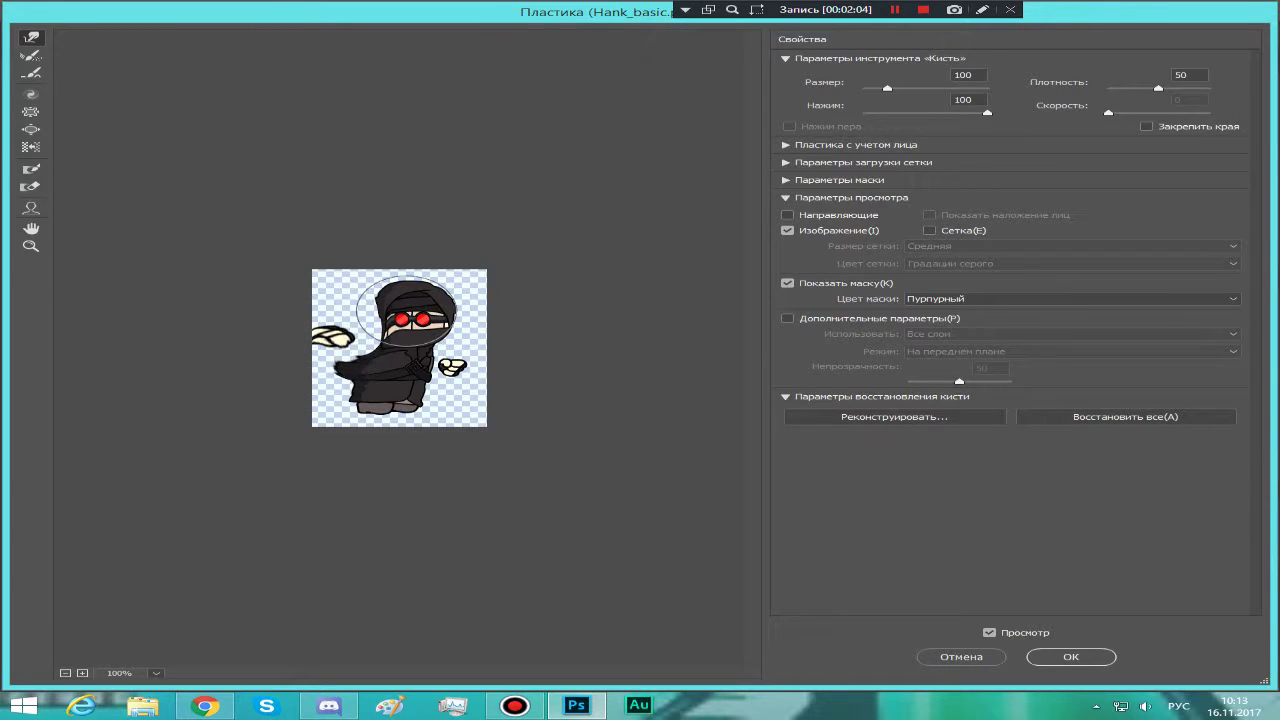
pyautogui.moveTo(406, 305)
pyautogui.mouseDown()
pyautogui.moveTo(446, 296)
pyautogui.moveTo(420, 311)
pyautogui.moveTo(423, 284)
pyautogui.moveTo(395, 292)
pyautogui.moveTo(387, 281)
pyautogui.moveTo(425, 307)
pyautogui.moveTo(349, 307)
pyautogui.moveTo(475, 309)
pyautogui.moveTo(453, 355)
pyautogui.moveTo(476, 371)
pyautogui.moveTo(490, 414)
pyautogui.moveTo(467, 424)
pyautogui.moveTo(407, 411)
pyautogui.moveTo(436, 427)
pyautogui.moveTo(405, 369)
pyautogui.moveTo(387, 365)
pyautogui.moveTo(454, 353)
pyautogui.moveTo(323, 380)
pyautogui.mouseUp()
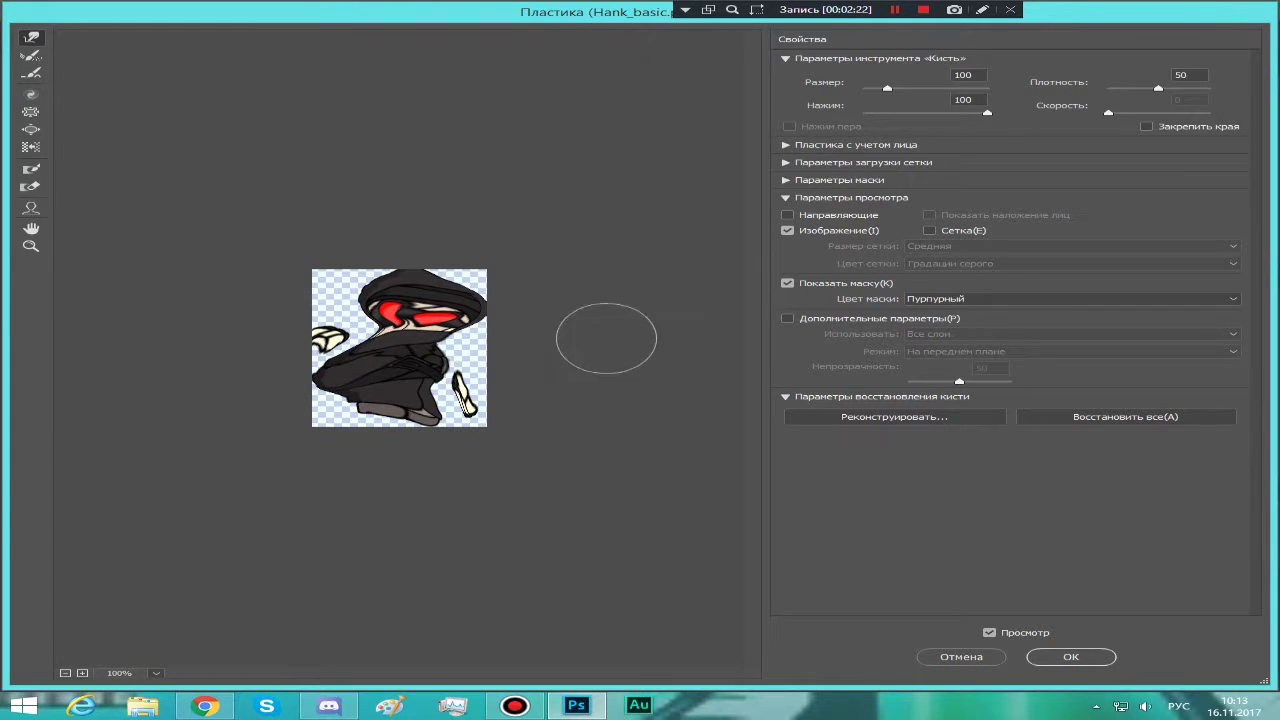
pyautogui.moveTo(466, 328)
pyautogui.mouseDown()
pyautogui.moveTo(431, 390)
pyautogui.moveTo(398, 393)
pyautogui.moveTo(360, 423)
pyautogui.moveTo(320, 400)
pyautogui.mouseUp()
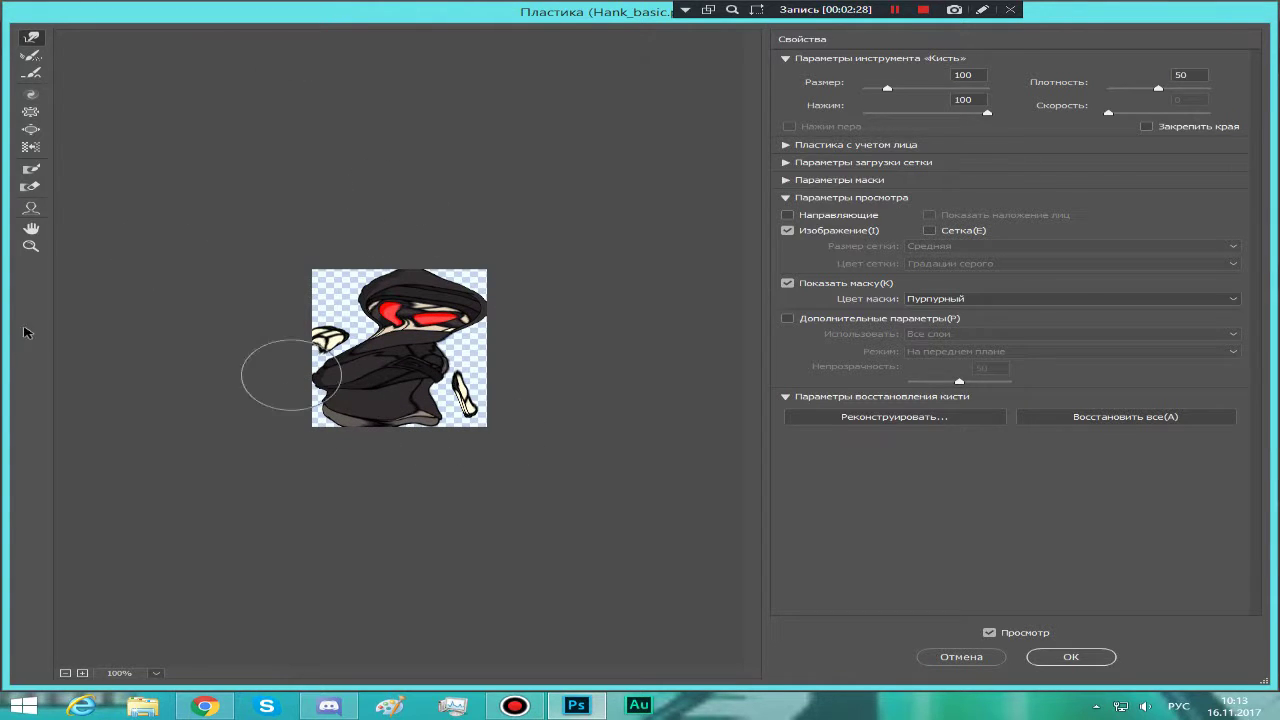
pyautogui.moveTo(403, 297); pyautogui.dragTo(410, 305)
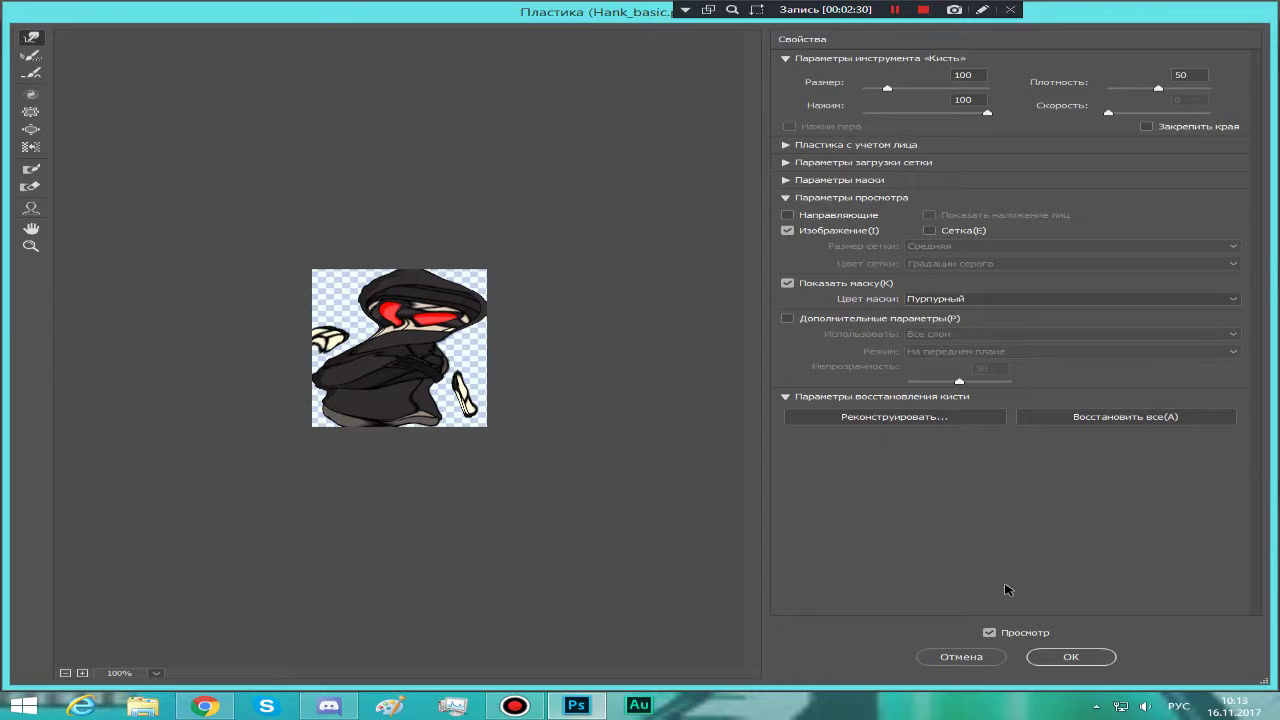
pyautogui.click(1060, 662)
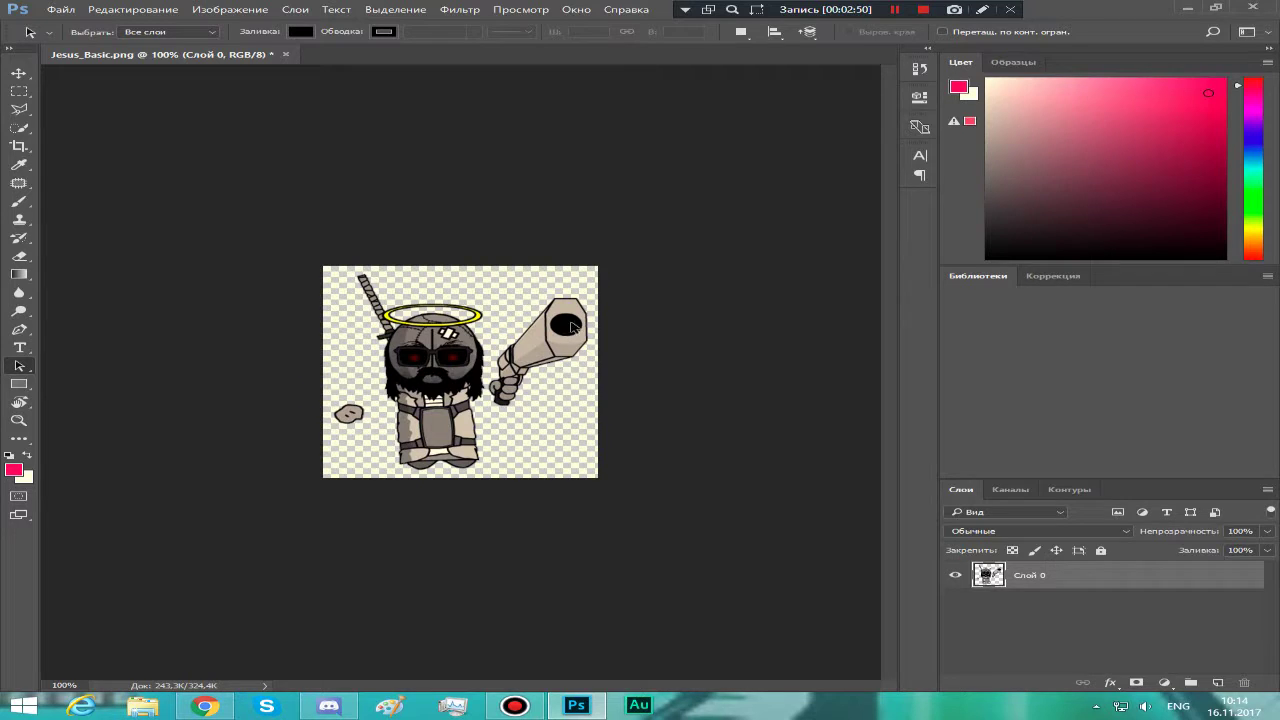
# Apply the last used Liquify filter (Пластика) to the character in Jesus_Basic.png, strongly distorting its head, body and gun.
pyautogui.click(460, 9)
pyautogui.moveTo(496, 18)
pyautogui.moveTo(460, 9)
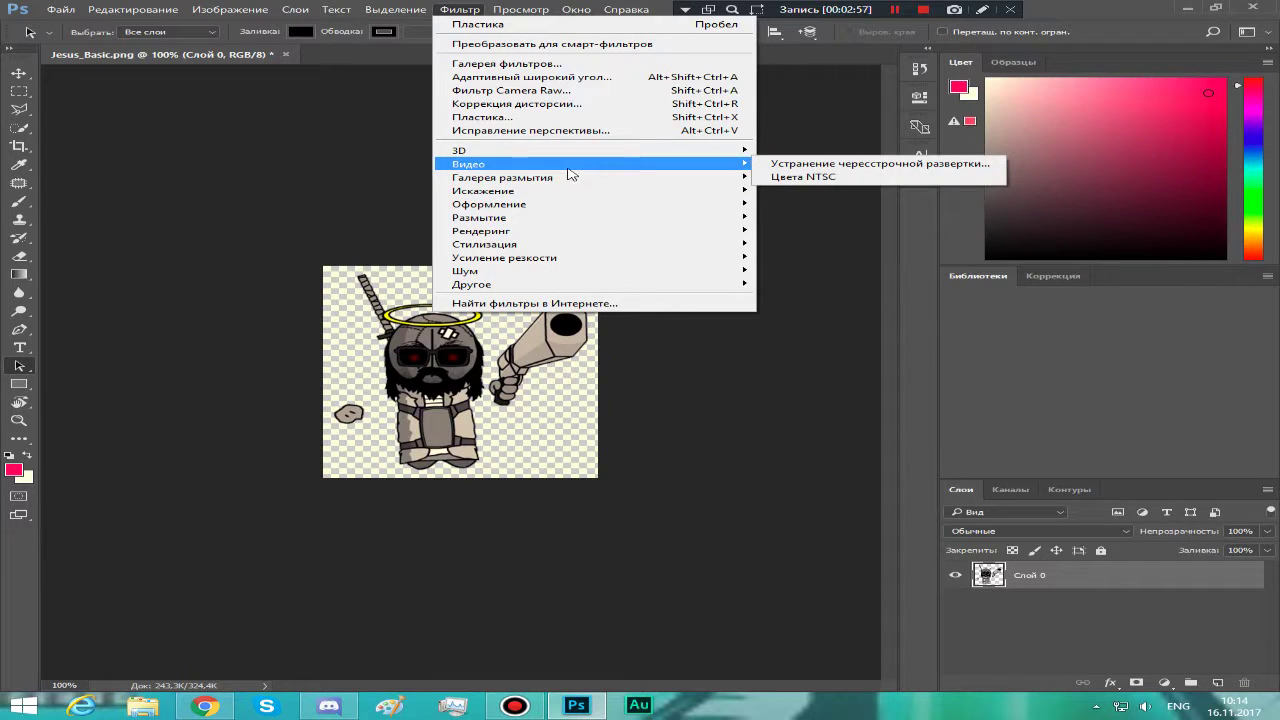
pyautogui.moveTo(549, 204)
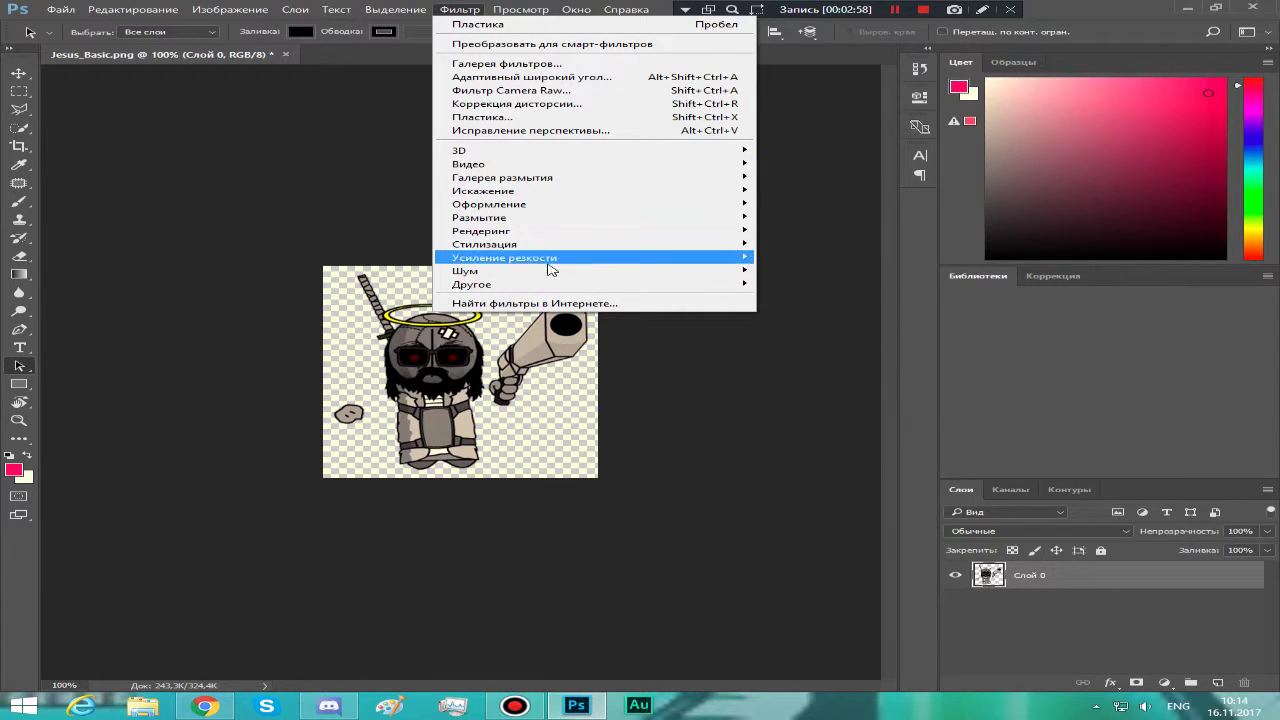
pyautogui.press('Escape')
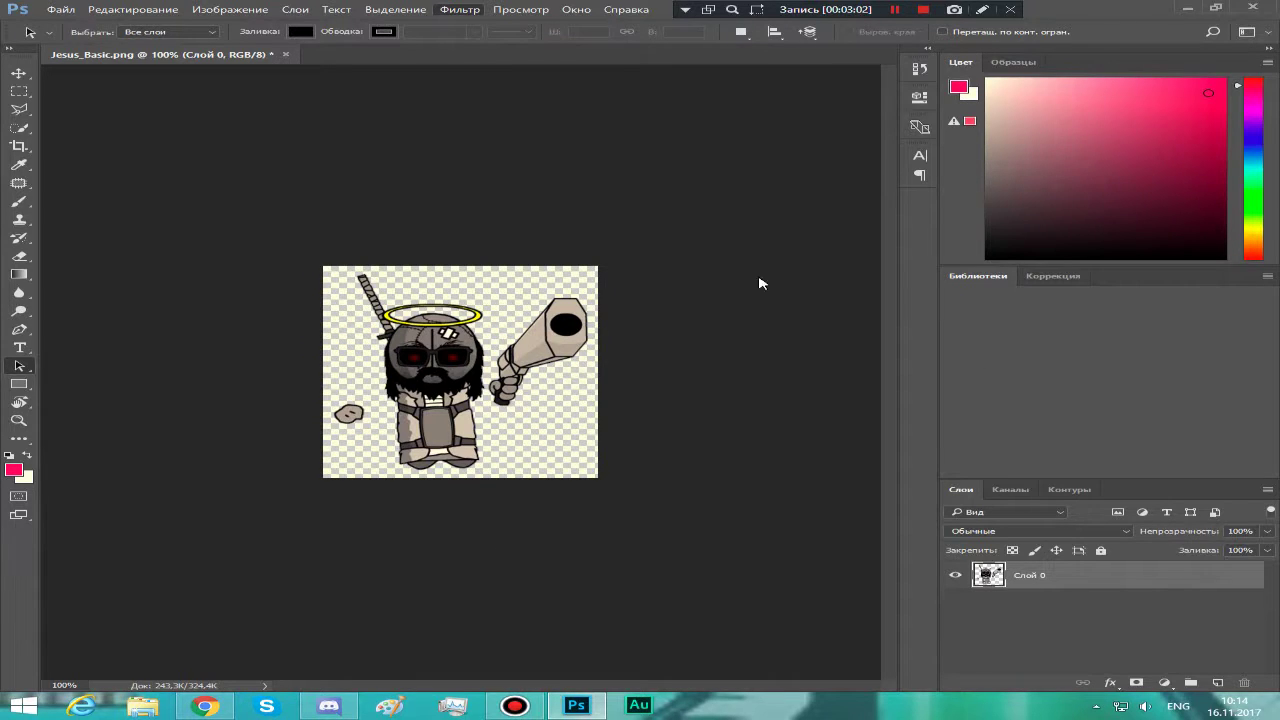
pyautogui.hotkey('ctrl', 'f')
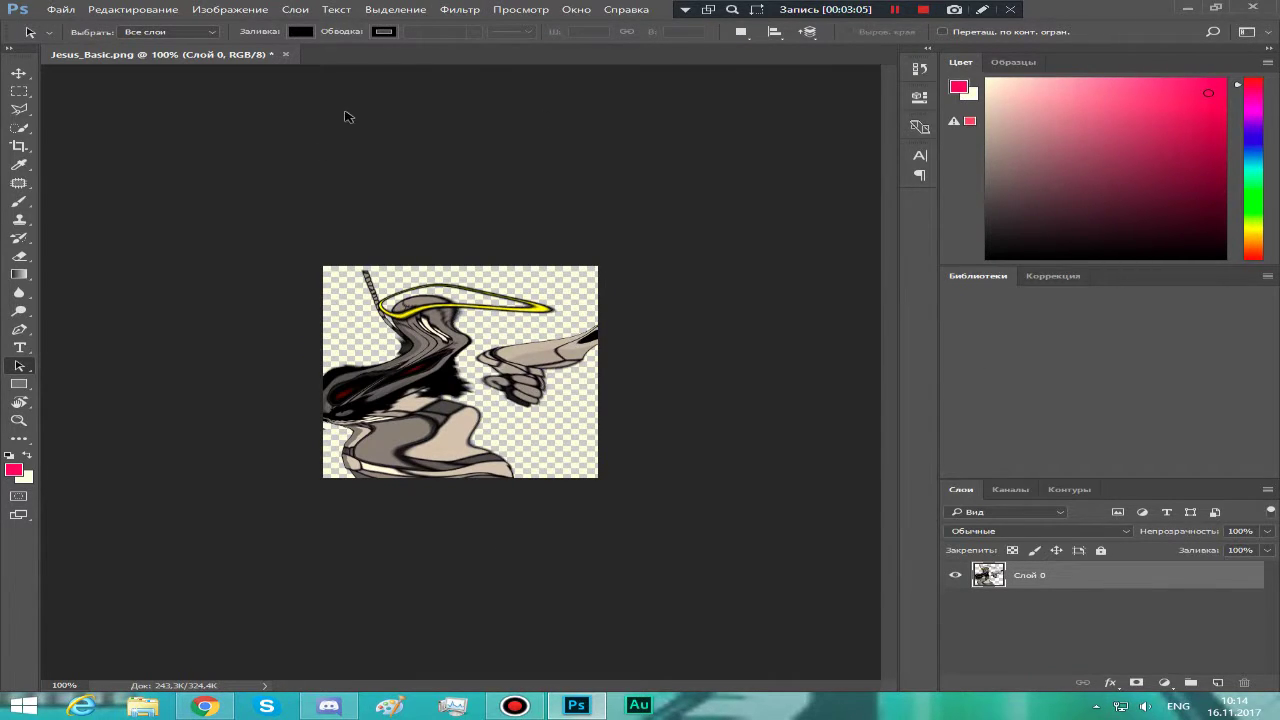
# Revert Jesus_Basic.png to its saved state to discard the Liquify distortion.
pyautogui.click(62, 9)
pyautogui.press('Right')
pyautogui.moveTo(62, 9)
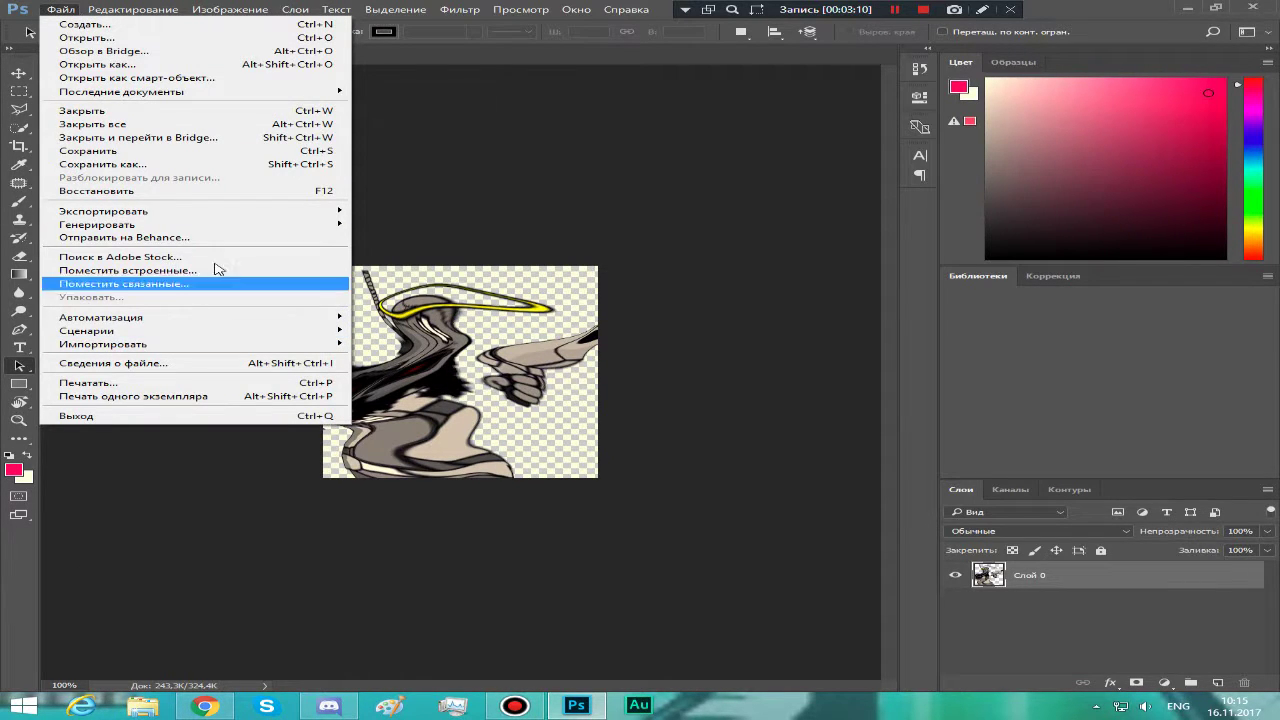
pyautogui.click(155, 191)
# Preview the Blur Gallery's Field Blur (Размытие поля) on Jesus_Basic.png, switch the effect off and leave the gallery.
pyautogui.click(395, 10)
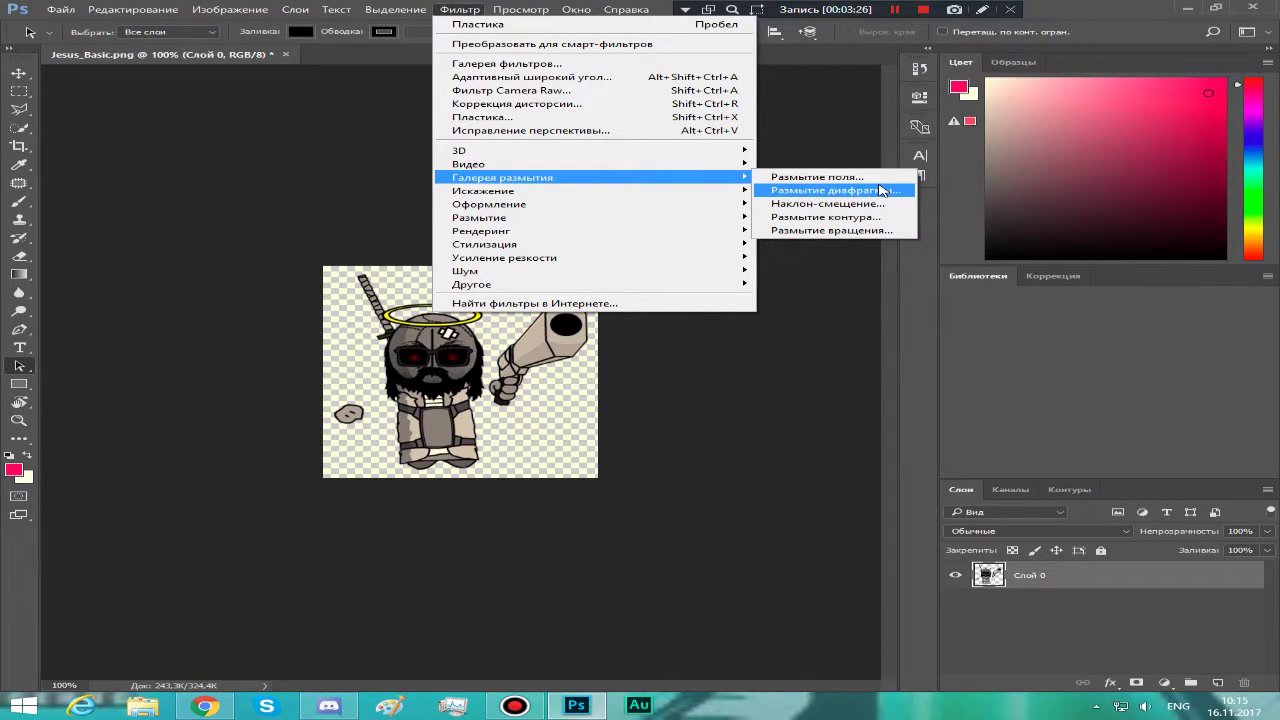
pyautogui.click(900, 175)
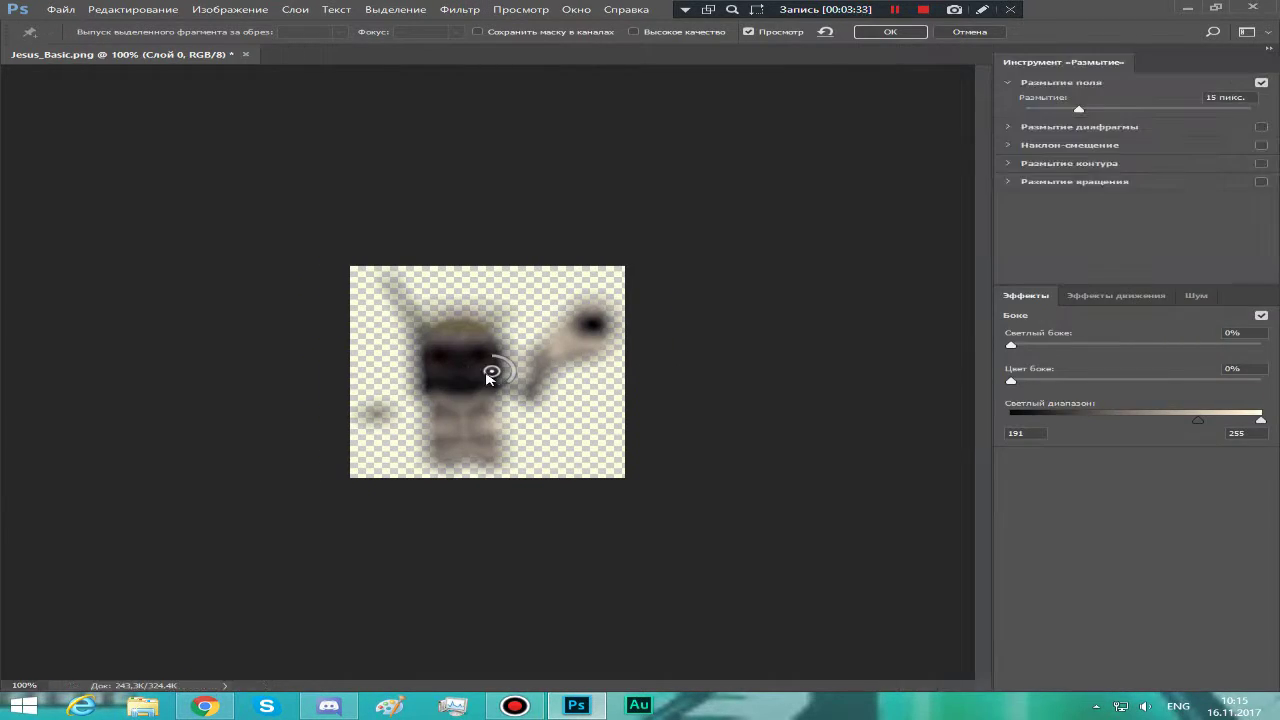
pyautogui.click(463, 12)
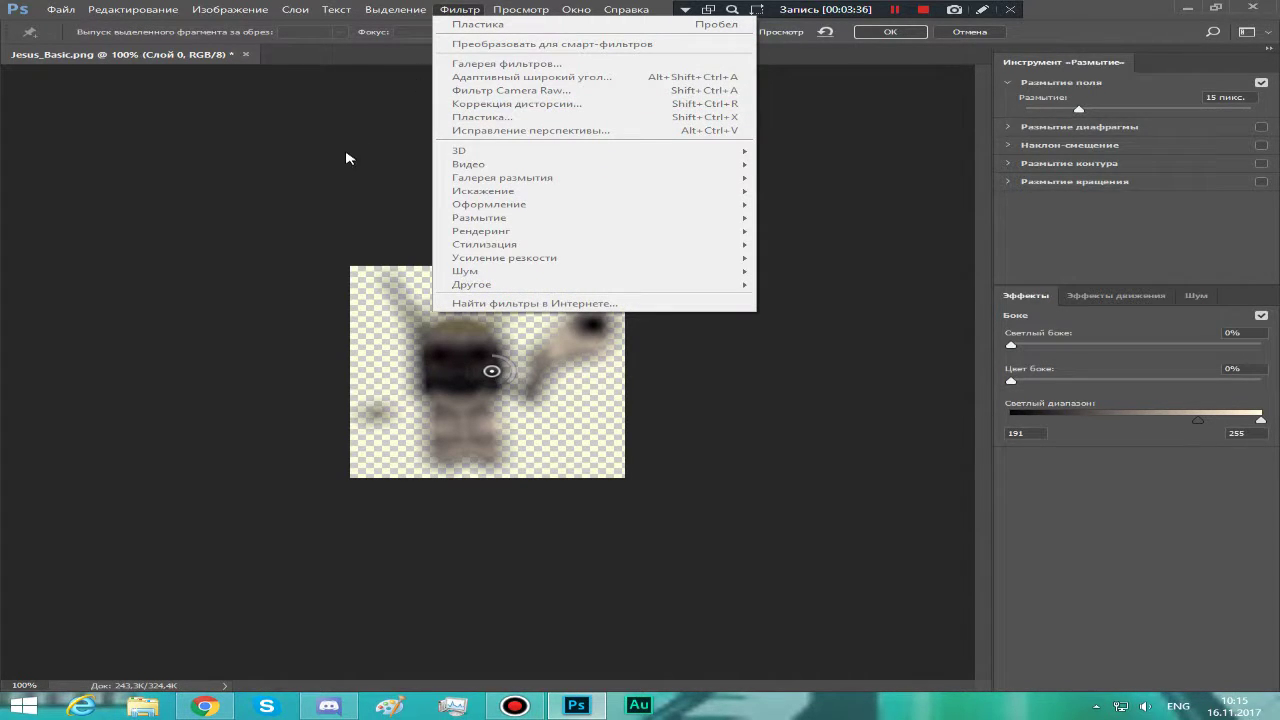
pyautogui.click(100, 12)
pyautogui.click(1264, 92)
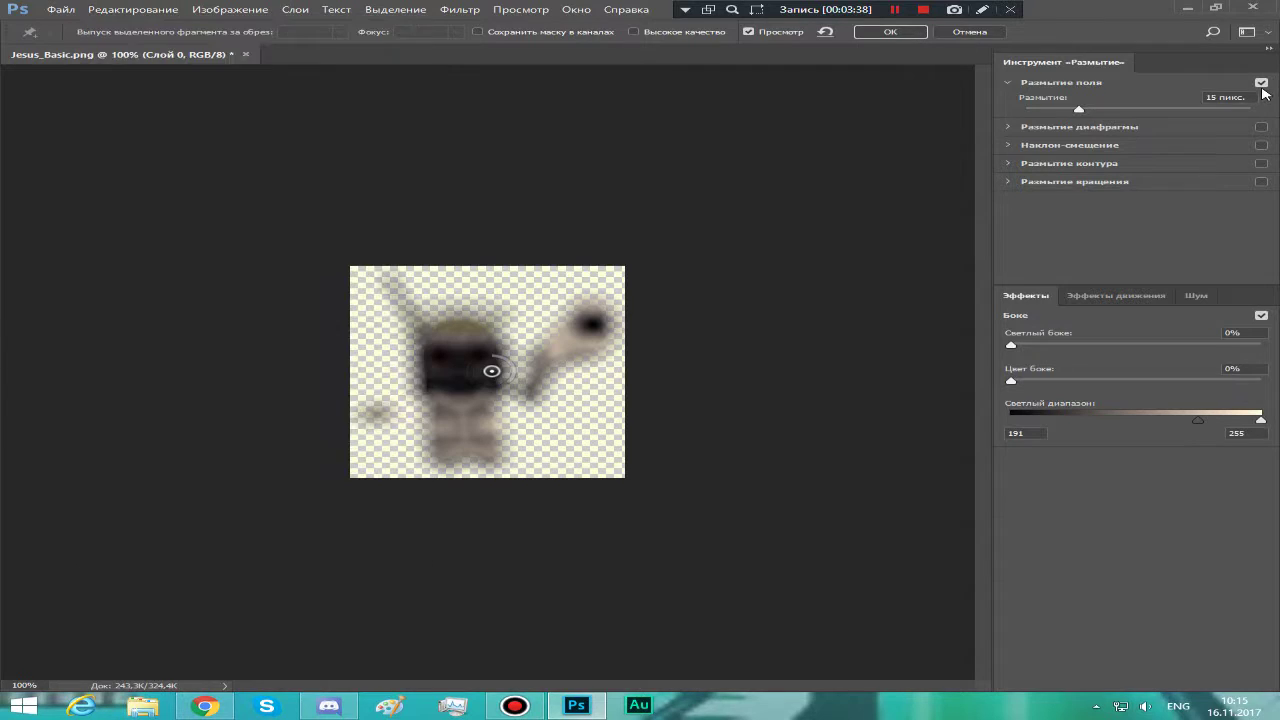
pyautogui.click(1261, 83)
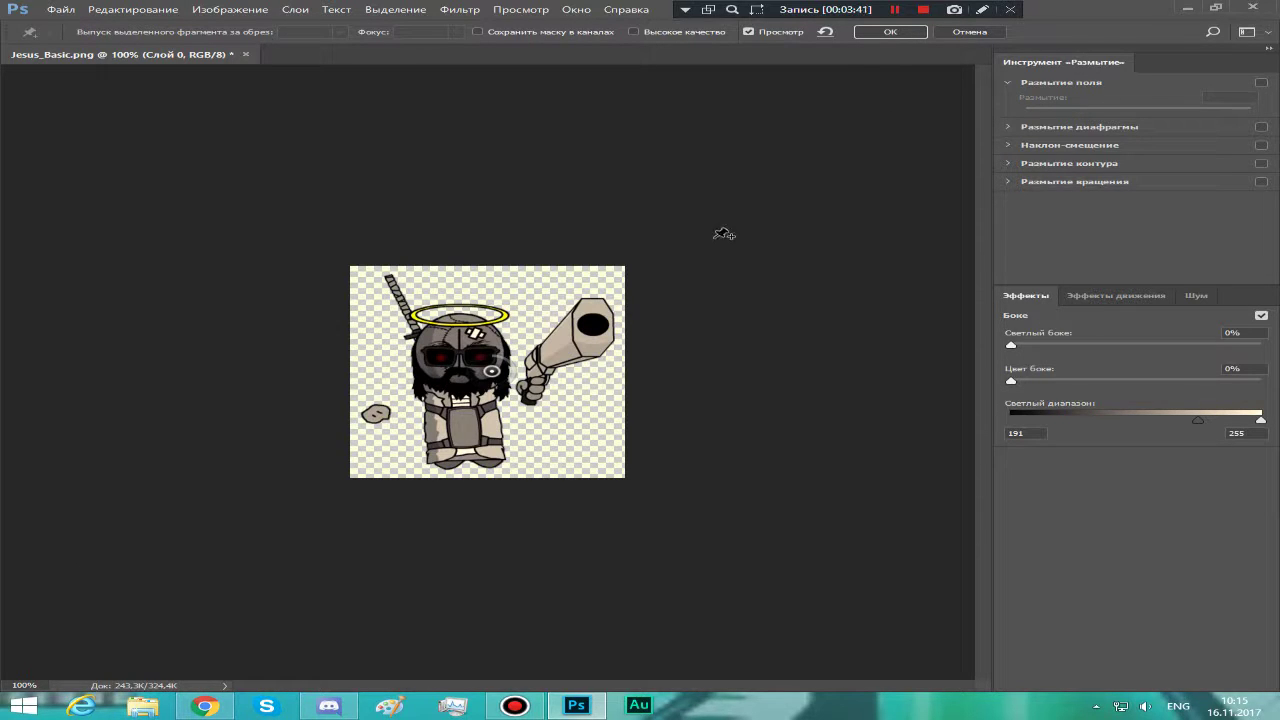
pyautogui.click(62, 10)
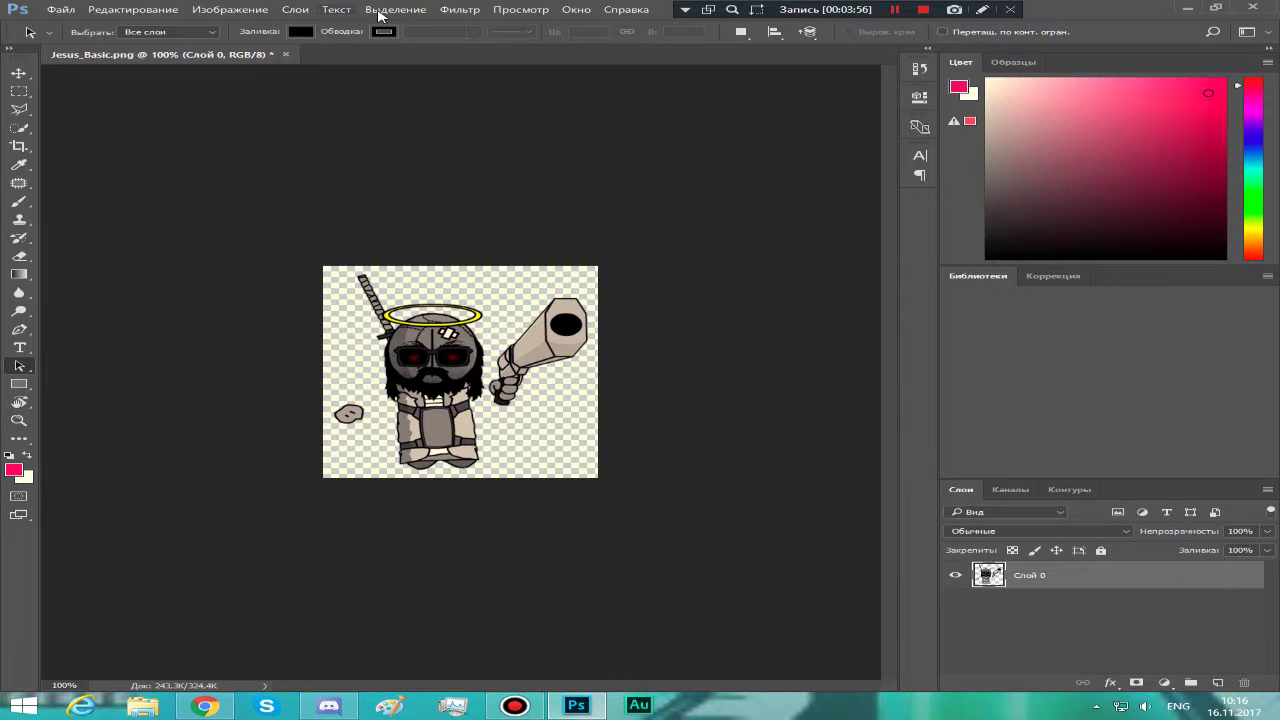
# Open Liquify (Пластика) for Jesus_Basic.png and stretch the gun's muzzle, the sword and the halo with the size 100 Forward Warp brush.
pyautogui.click(458, 11)
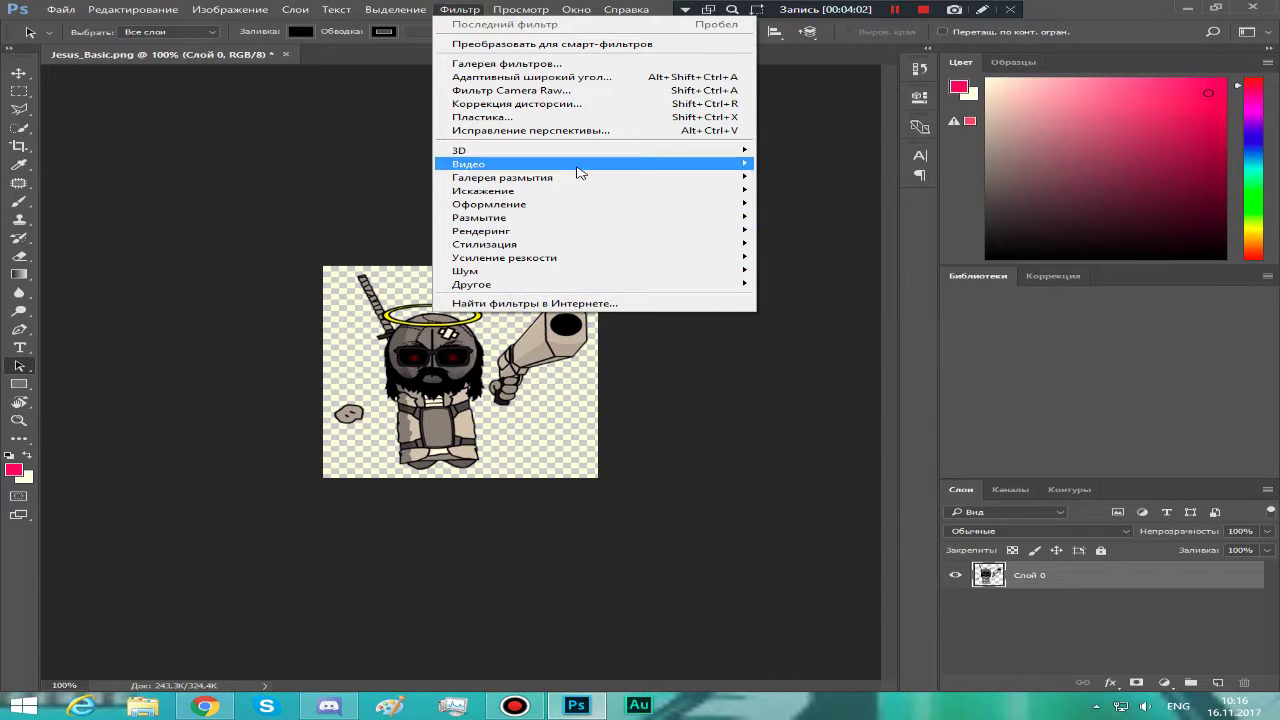
pyautogui.moveTo(580, 170)
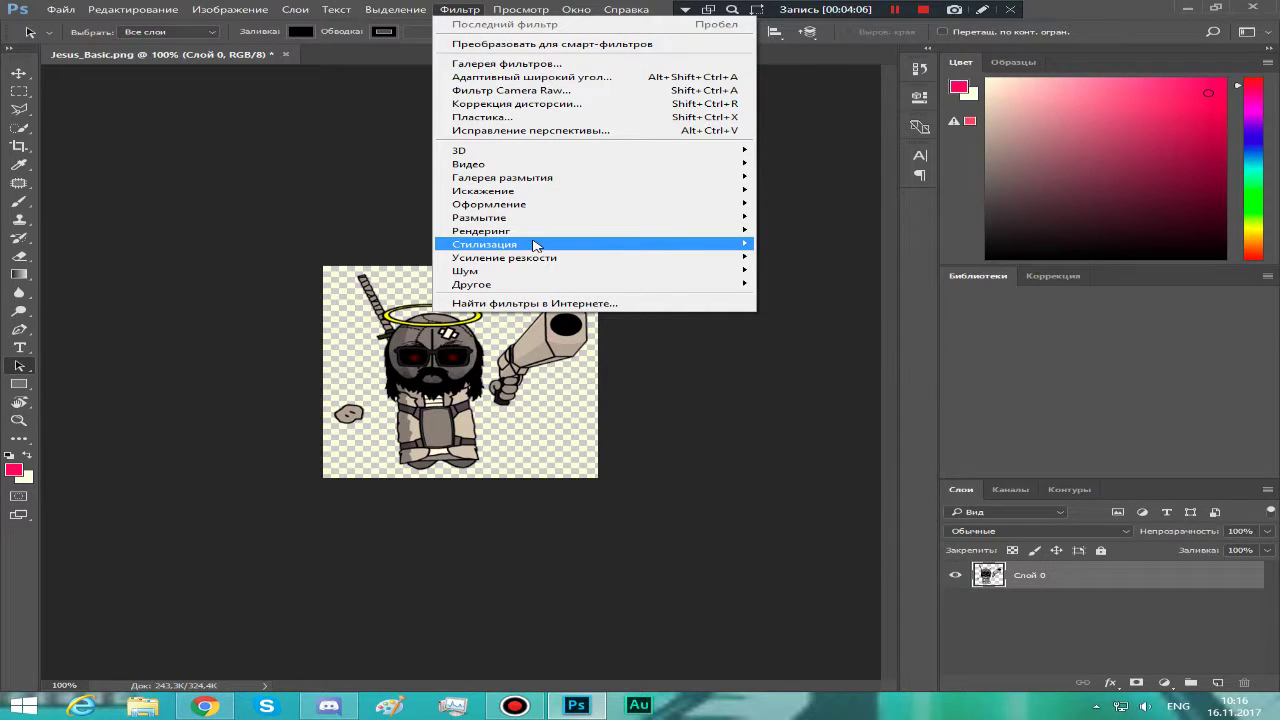
pyautogui.moveTo(548, 184)
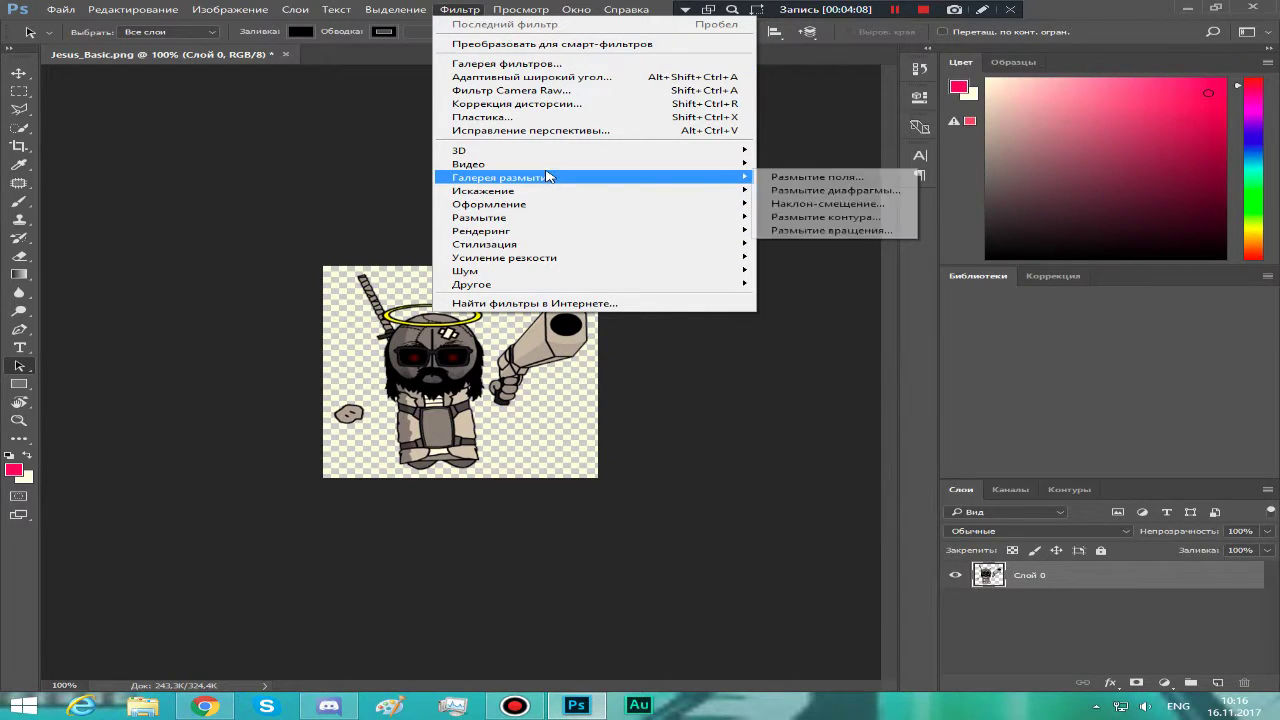
pyautogui.click(544, 119)
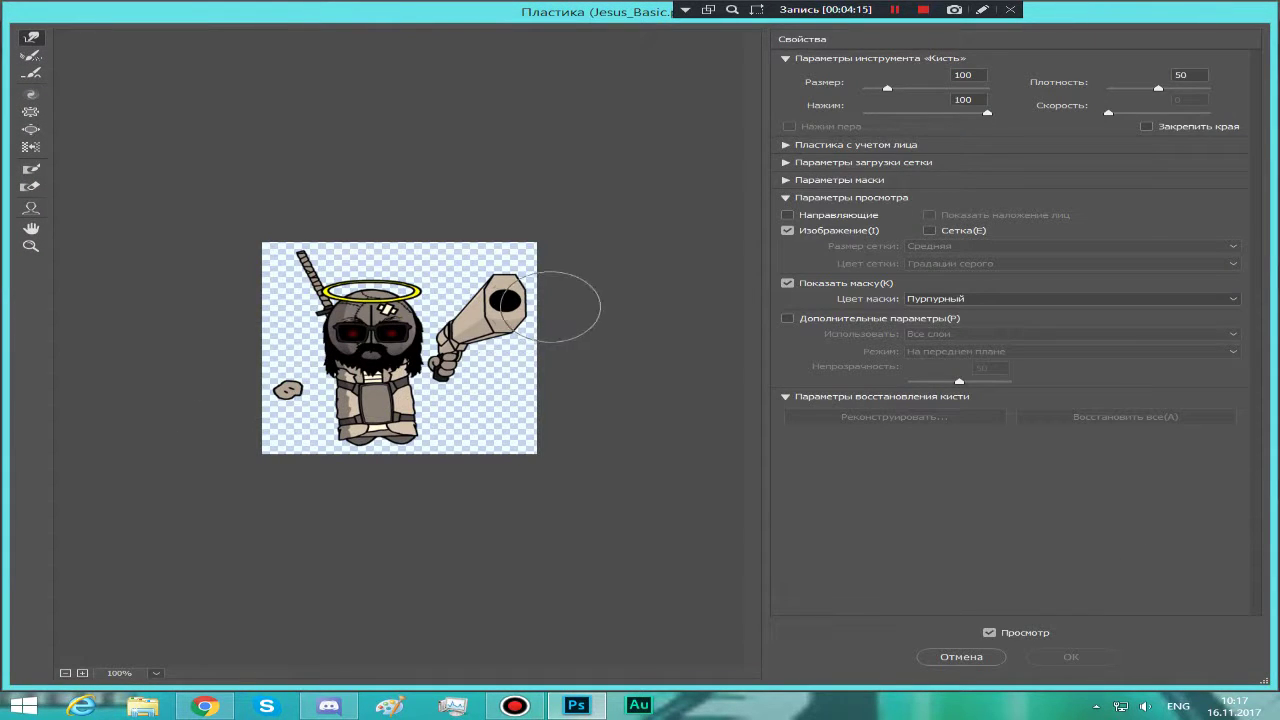
pyautogui.moveTo(558, 306)
pyautogui.mouseDown()
pyautogui.moveTo(512, 305)
pyautogui.moveTo(515, 294)
pyautogui.moveTo(529, 341)
pyautogui.moveTo(512, 352)
pyautogui.moveTo(525, 363)
pyautogui.moveTo(517, 471)
pyautogui.mouseUp()
pyautogui.moveTo(495, 289); pyautogui.dragTo(494, 239)
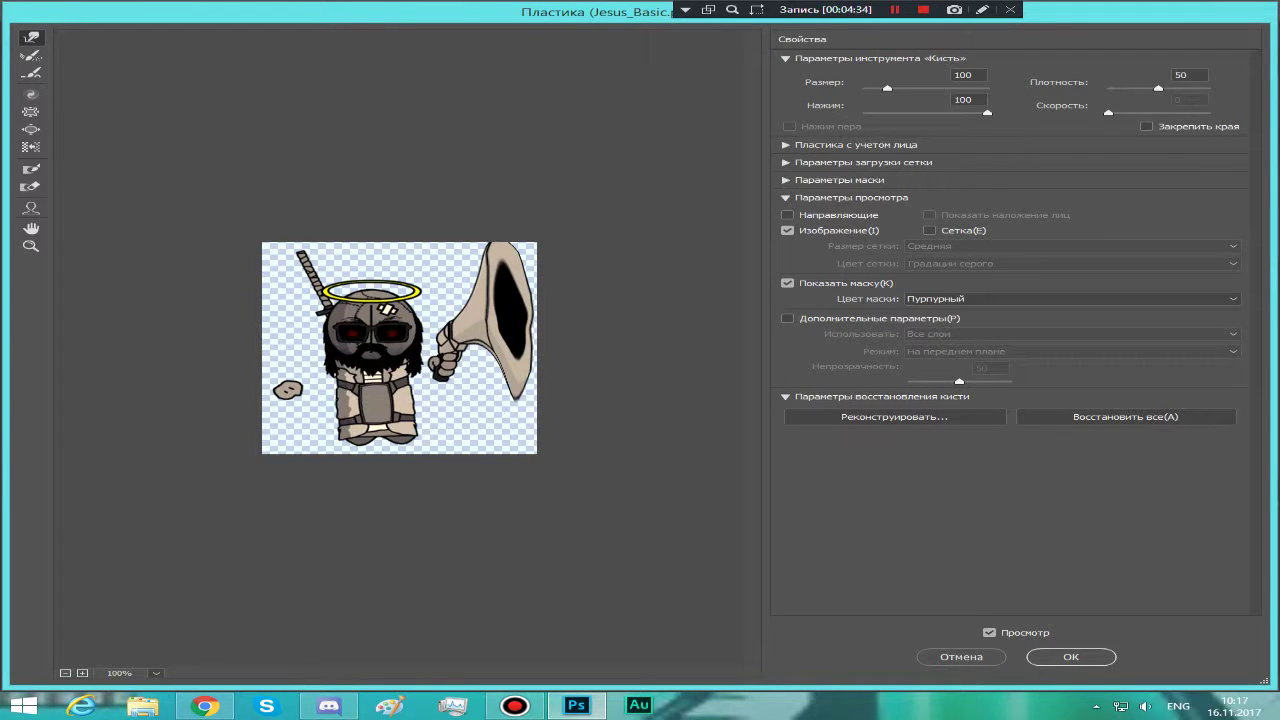
pyautogui.moveTo(300, 278)
pyautogui.mouseDown()
pyautogui.moveTo(304, 240)
pyautogui.moveTo(299, 252)
pyautogui.moveTo(268, 213)
pyautogui.mouseUp()
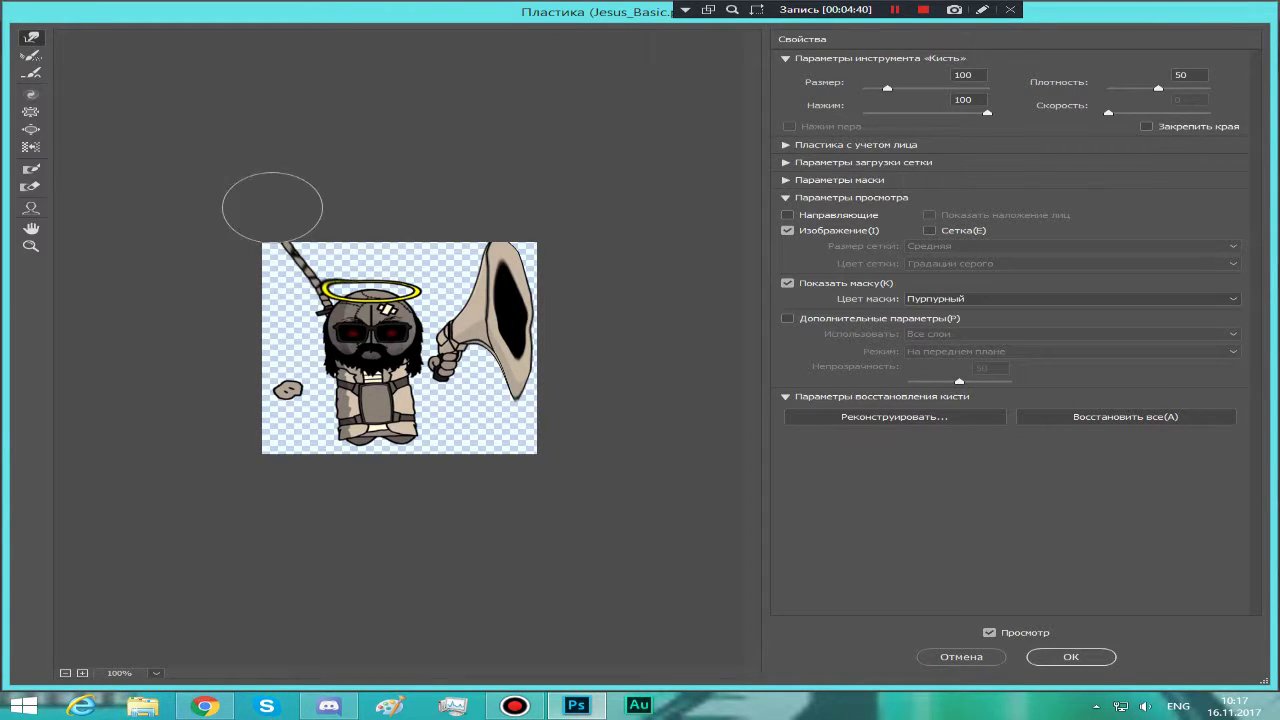
pyautogui.moveTo(411, 285)
pyautogui.mouseDown()
pyautogui.moveTo(469, 272)
pyautogui.moveTo(370, 256)
pyautogui.moveTo(332, 279)
pyautogui.moveTo(357, 254)
pyautogui.moveTo(435, 258)
pyautogui.moveTo(365, 268)
pyautogui.mouseUp()
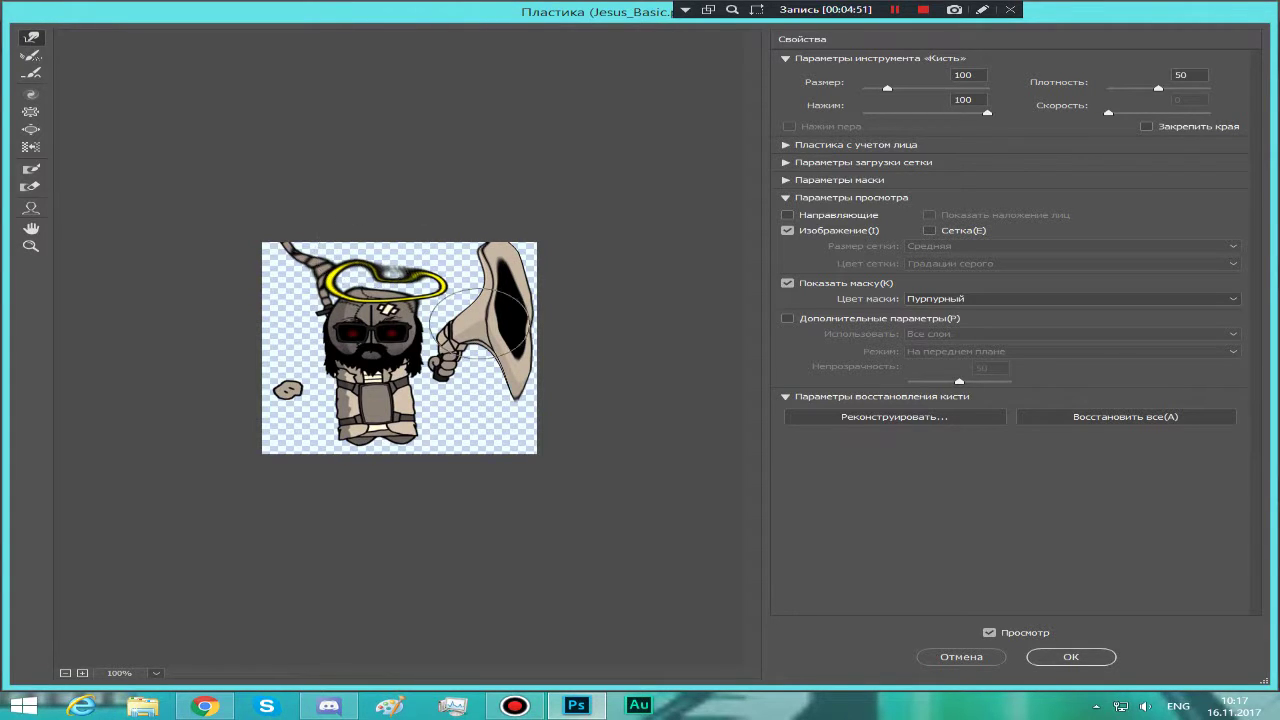
# Smear the character's body, face, small hand and gun into a swirl, and leave Liquify without applying it.
pyautogui.moveTo(305, 386)
pyautogui.mouseDown()
pyautogui.moveTo(325, 426)
pyautogui.moveTo(398, 437)
pyautogui.moveTo(406, 388)
pyautogui.moveTo(451, 418)
pyautogui.moveTo(488, 401)
pyautogui.moveTo(507, 421)
pyautogui.moveTo(496, 456)
pyautogui.moveTo(384, 333)
pyautogui.moveTo(376, 293)
pyautogui.moveTo(451, 328)
pyautogui.moveTo(456, 373)
pyautogui.moveTo(356, 411)
pyautogui.moveTo(376, 408)
pyautogui.moveTo(292, 354)
pyautogui.moveTo(276, 268)
pyautogui.mouseUp()
pyautogui.moveTo(349, 378)
pyautogui.mouseDown()
pyautogui.moveTo(305, 447)
pyautogui.moveTo(278, 452)
pyautogui.moveTo(265, 425)
pyautogui.moveTo(222, 404)
pyautogui.mouseUp()
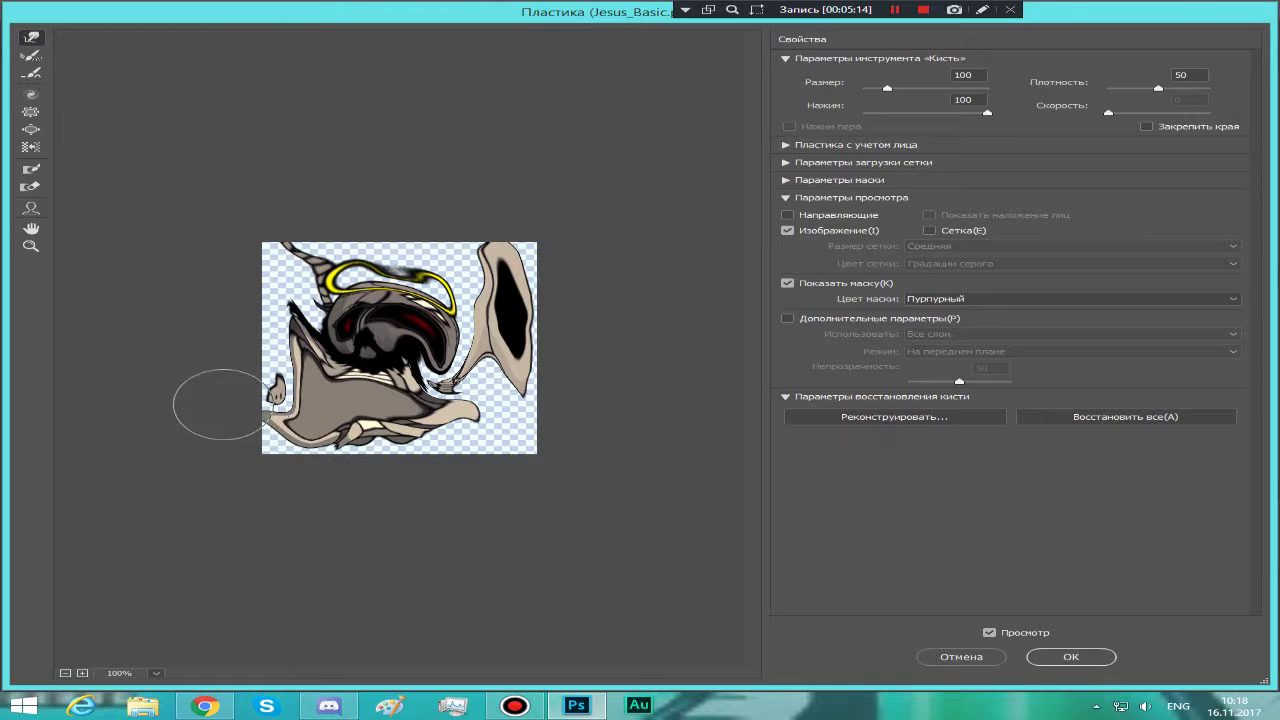
pyautogui.moveTo(265, 445)
pyautogui.mouseDown()
pyautogui.moveTo(414, 395)
pyautogui.moveTo(506, 428)
pyautogui.moveTo(522, 453)
pyautogui.mouseUp()
pyautogui.moveTo(397, 376)
pyautogui.mouseDown()
pyautogui.moveTo(396, 333)
pyautogui.moveTo(423, 301)
pyautogui.moveTo(414, 266)
pyautogui.moveTo(374, 261)
pyautogui.moveTo(366, 331)
pyautogui.moveTo(376, 416)
pyautogui.moveTo(407, 423)
pyautogui.mouseUp()
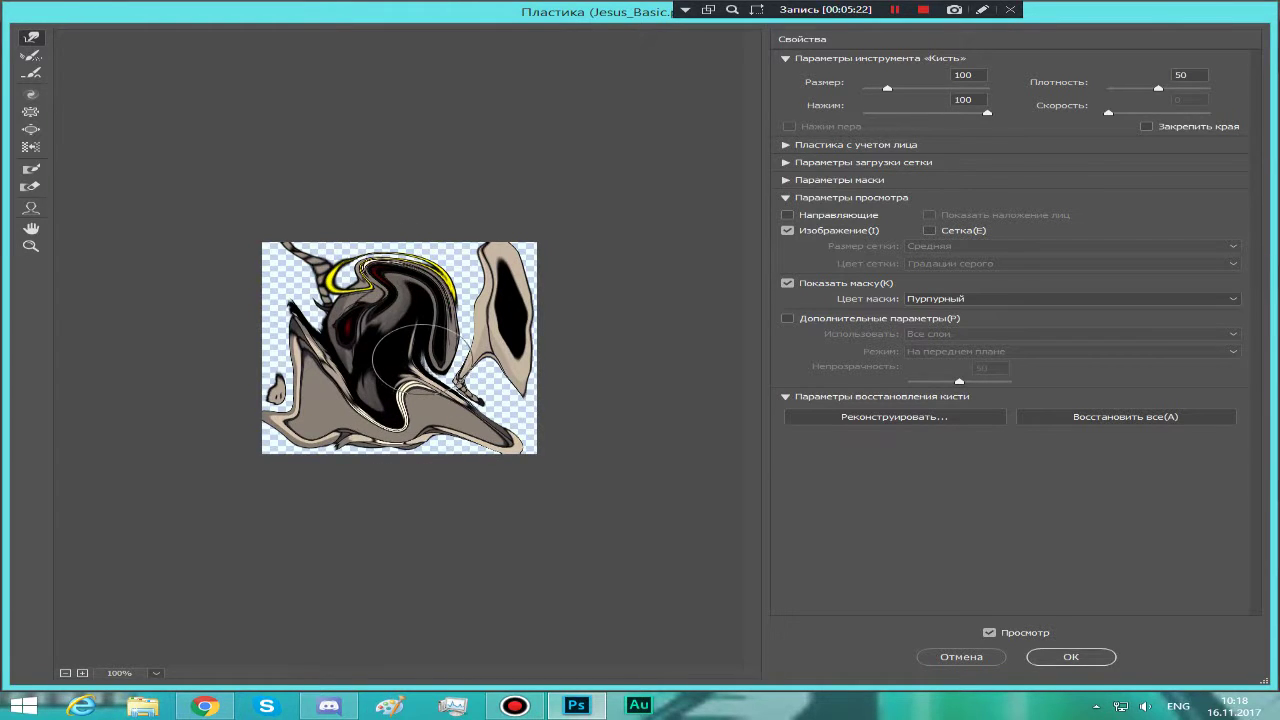
pyautogui.moveTo(415, 350)
pyautogui.mouseDown()
pyautogui.moveTo(475, 356)
pyautogui.moveTo(501, 386)
pyautogui.moveTo(507, 426)
pyautogui.moveTo(536, 434)
pyautogui.moveTo(578, 418)
pyautogui.moveTo(493, 286)
pyautogui.moveTo(450, 273)
pyautogui.moveTo(318, 283)
pyautogui.moveTo(287, 338)
pyautogui.moveTo(370, 398)
pyautogui.moveTo(425, 388)
pyautogui.moveTo(480, 288)
pyautogui.moveTo(445, 278)
pyautogui.moveTo(310, 318)
pyautogui.moveTo(315, 338)
pyautogui.moveTo(393, 360)
pyautogui.moveTo(445, 338)
pyautogui.moveTo(430, 313)
pyautogui.moveTo(350, 328)
pyautogui.moveTo(430, 363)
pyautogui.moveTo(450, 343)
pyautogui.moveTo(410, 324)
pyautogui.mouseUp()
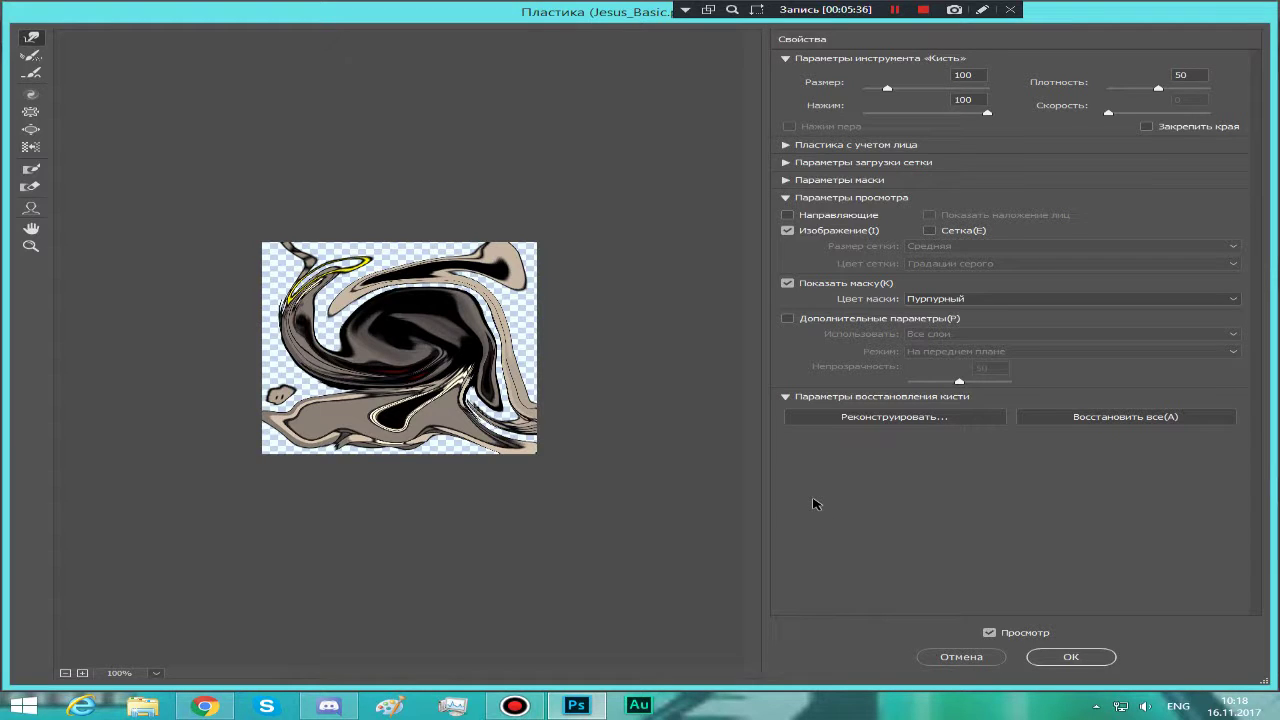
pyautogui.press('Escape')
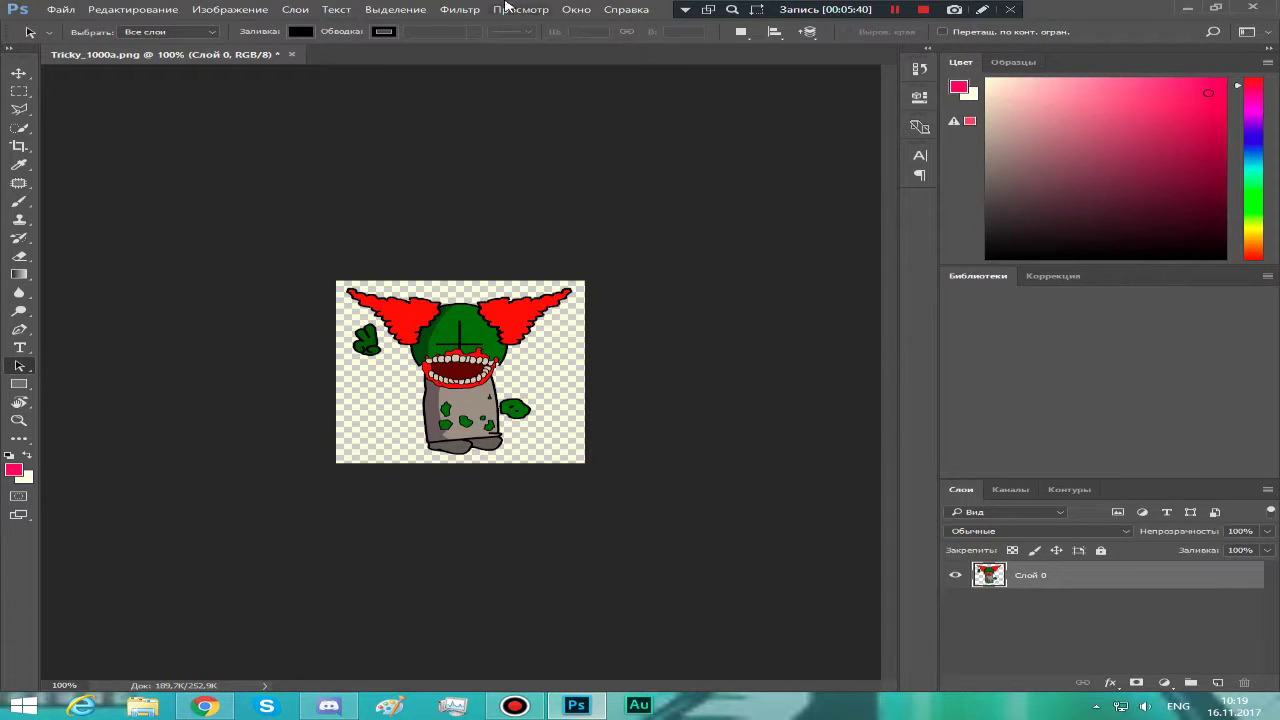
# Open Liquify (Пластика) for Tricky_1000a.png and pull the right-hand green hand and red hair tuft outward and down with the size 100 brush.
pyautogui.click(449, 14)
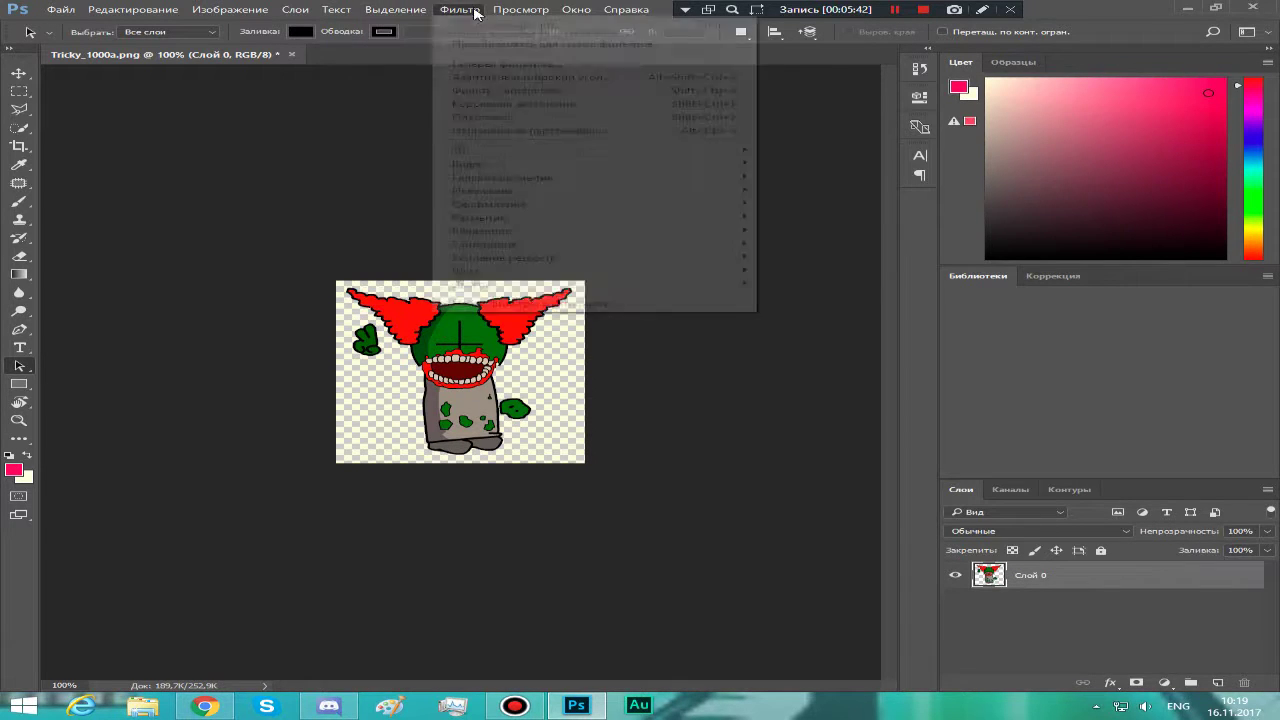
pyautogui.click(552, 118)
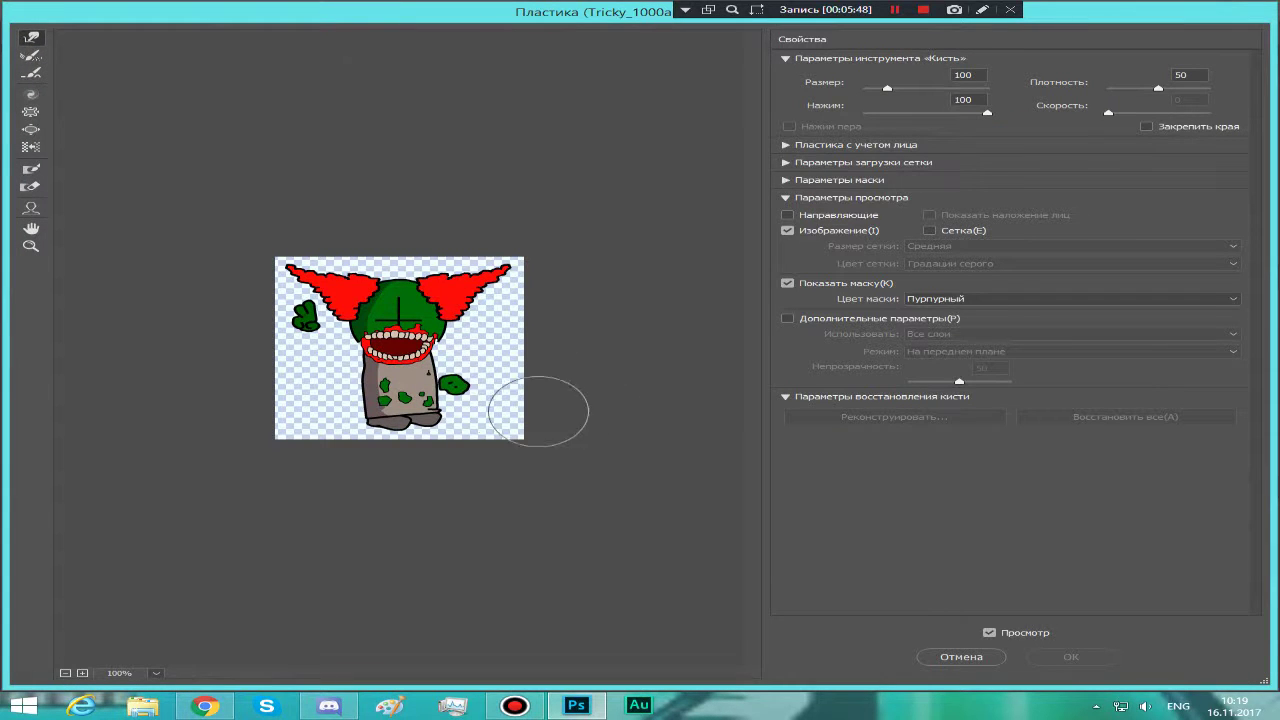
pyautogui.moveTo(465, 430)
pyautogui.mouseDown()
pyautogui.moveTo(478, 398)
pyautogui.moveTo(500, 395)
pyautogui.moveTo(510, 432)
pyautogui.mouseUp()
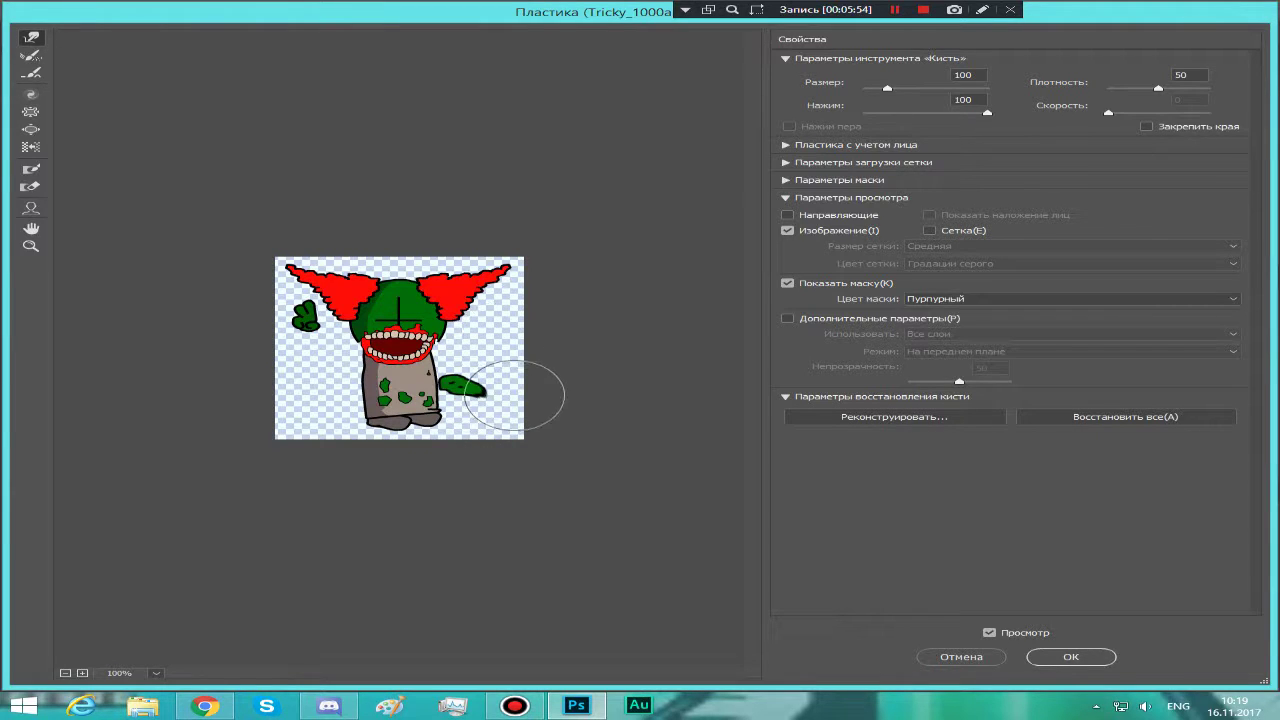
pyautogui.moveTo(506, 386)
pyautogui.mouseDown()
pyautogui.moveTo(528, 423)
pyautogui.moveTo(508, 457)
pyautogui.moveTo(506, 423)
pyautogui.moveTo(491, 443)
pyautogui.moveTo(539, 469)
pyautogui.mouseUp()
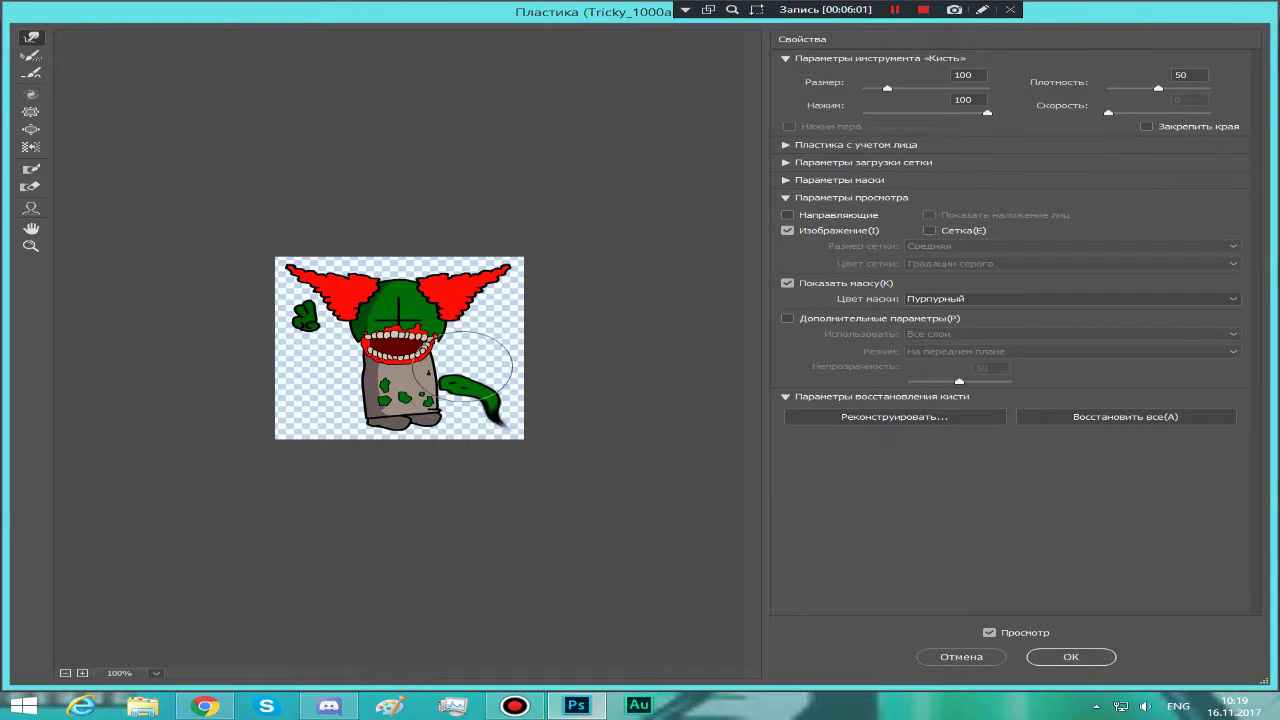
pyautogui.moveTo(502, 292); pyautogui.dragTo(543, 314)
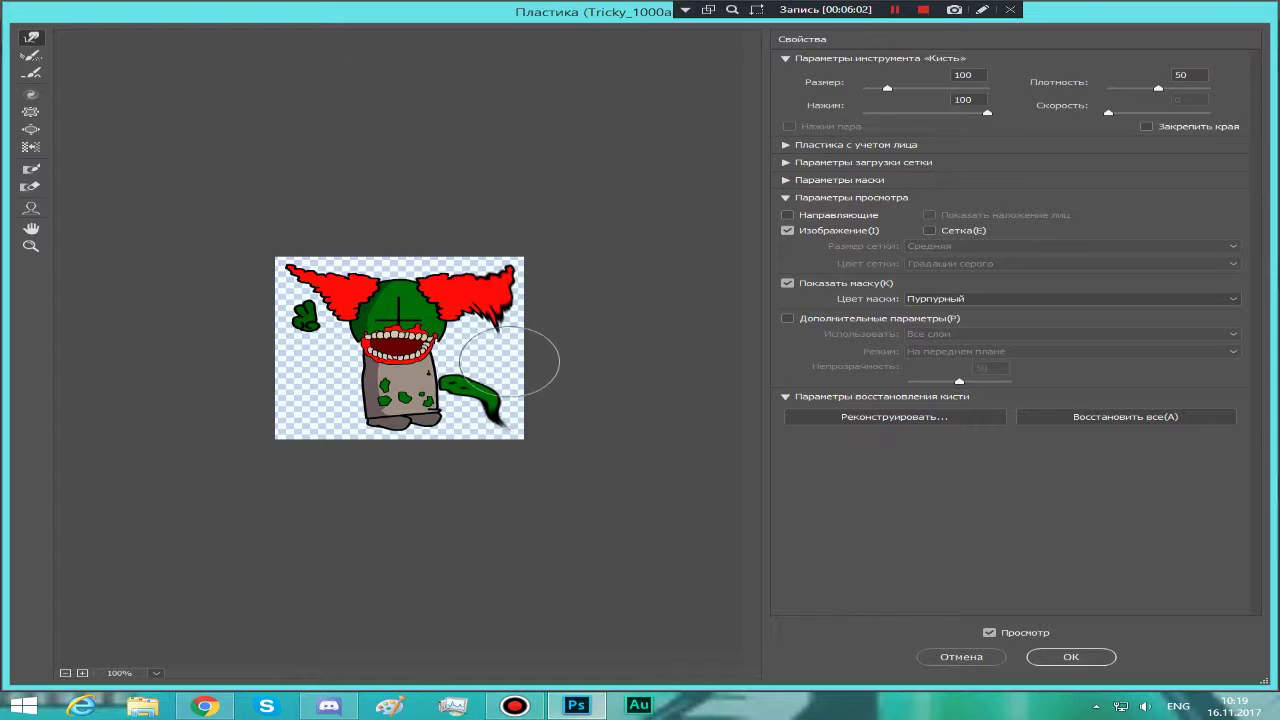
# Warp the clown's left hair tuft, left hand and feet, widen its torso to both sides and push the face.
pyautogui.moveTo(333, 302)
pyautogui.mouseDown()
pyautogui.moveTo(309, 371)
pyautogui.moveTo(350, 458)
pyautogui.moveTo(380, 397)
pyautogui.moveTo(386, 424)
pyautogui.moveTo(357, 446)
pyautogui.mouseUp()
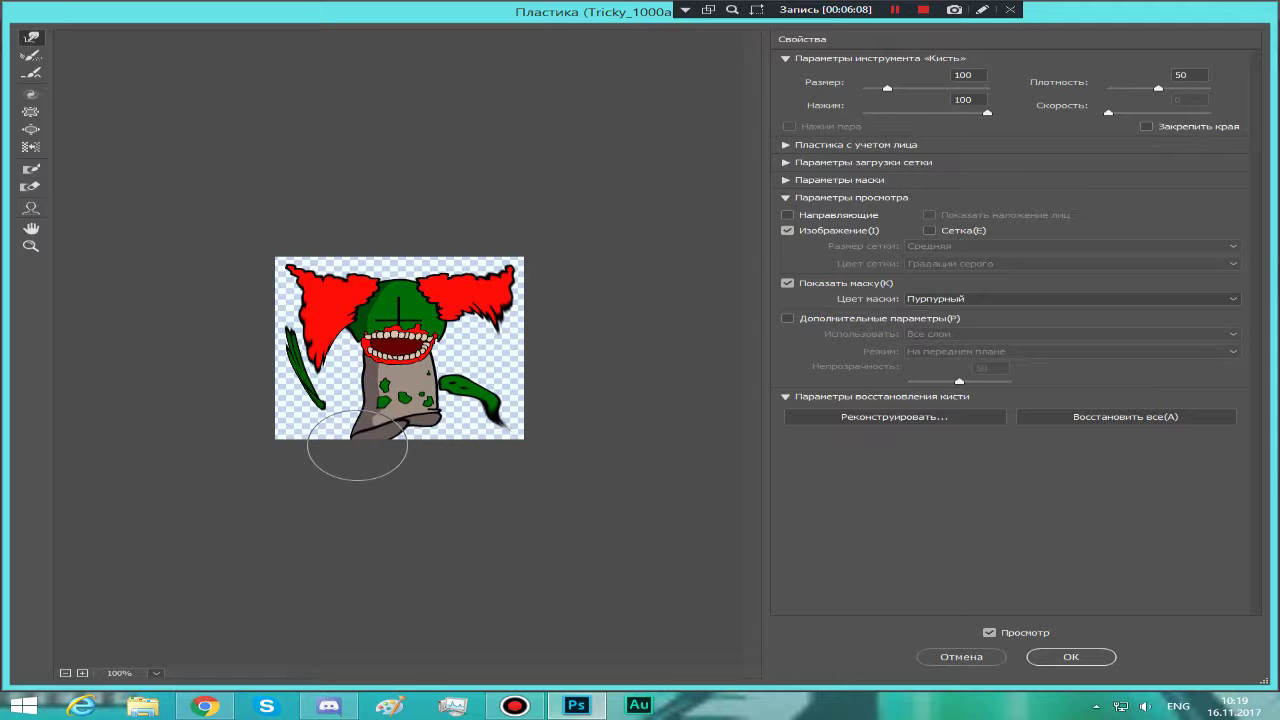
pyautogui.moveTo(471, 400)
pyautogui.mouseDown()
pyautogui.moveTo(400, 371)
pyautogui.moveTo(328, 419)
pyautogui.moveTo(488, 370)
pyautogui.moveTo(502, 360)
pyautogui.moveTo(485, 345)
pyautogui.mouseUp()
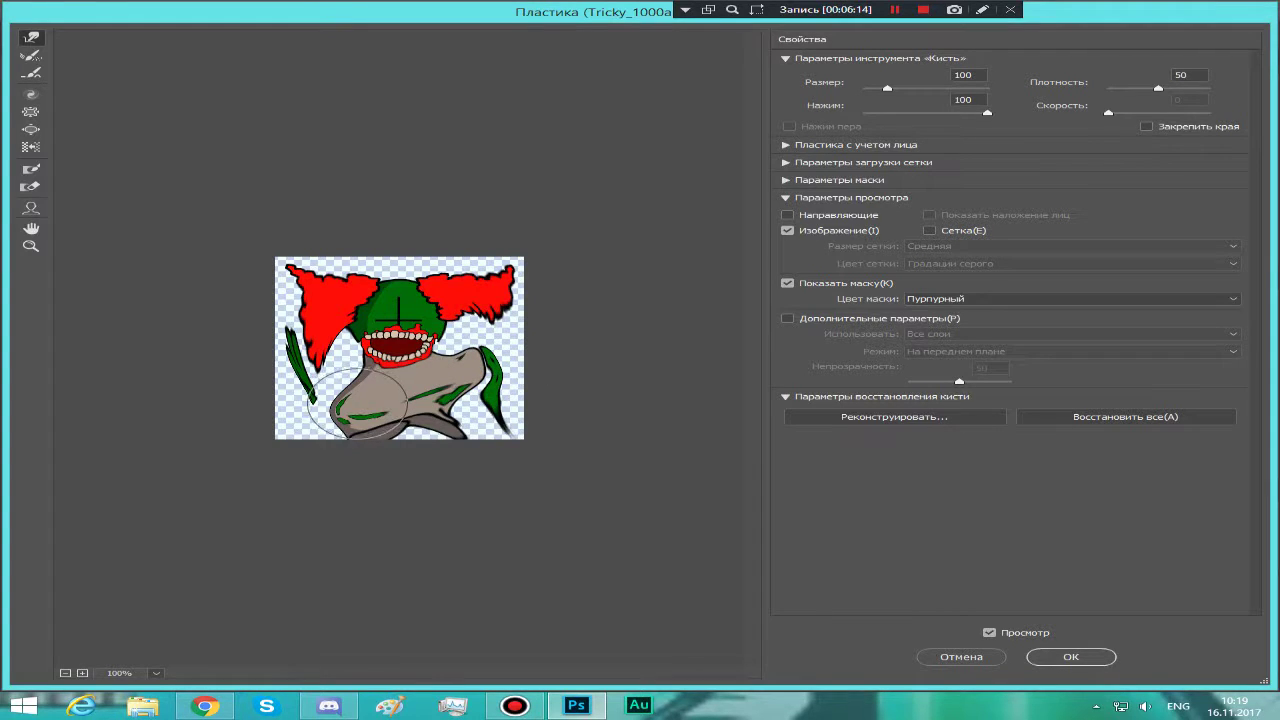
pyautogui.moveTo(357, 404); pyautogui.dragTo(298, 361)
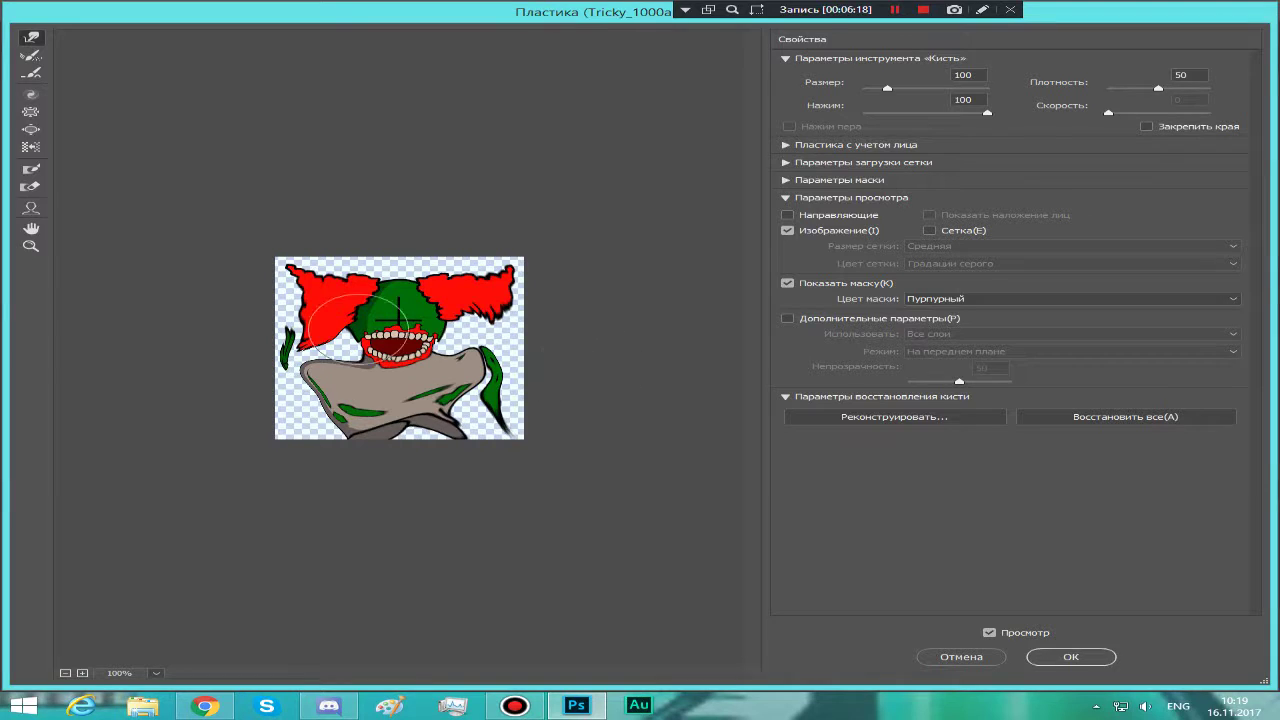
pyautogui.moveTo(398, 312)
pyautogui.mouseDown()
pyautogui.moveTo(392, 300)
pyautogui.moveTo(429, 341)
pyautogui.moveTo(365, 344)
pyautogui.moveTo(412, 350)
pyautogui.moveTo(383, 330)
pyautogui.moveTo(390, 318)
pyautogui.mouseUp()
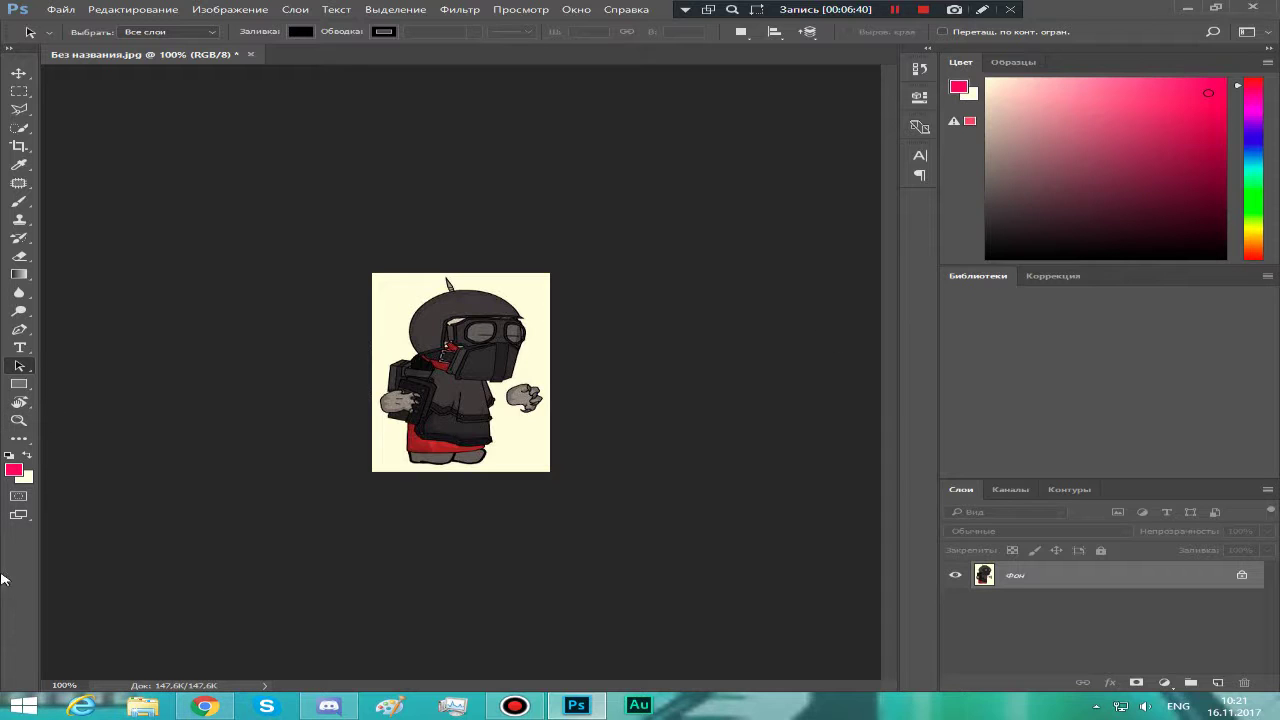
# Open Liquify (Пластика) for Без названия.jpg and stretch the masked character's head, hands, coat hem and feet outward with the size 100 brush.
pyautogui.click(478, 9)
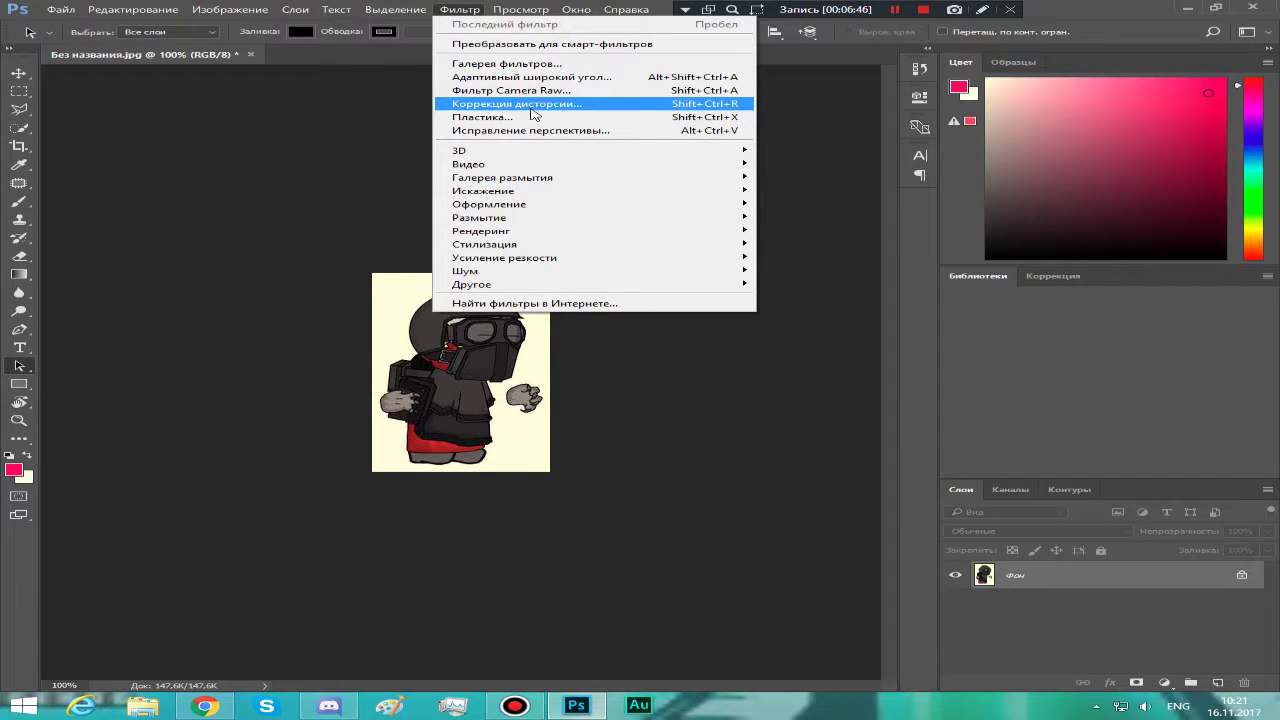
pyautogui.click(531, 117)
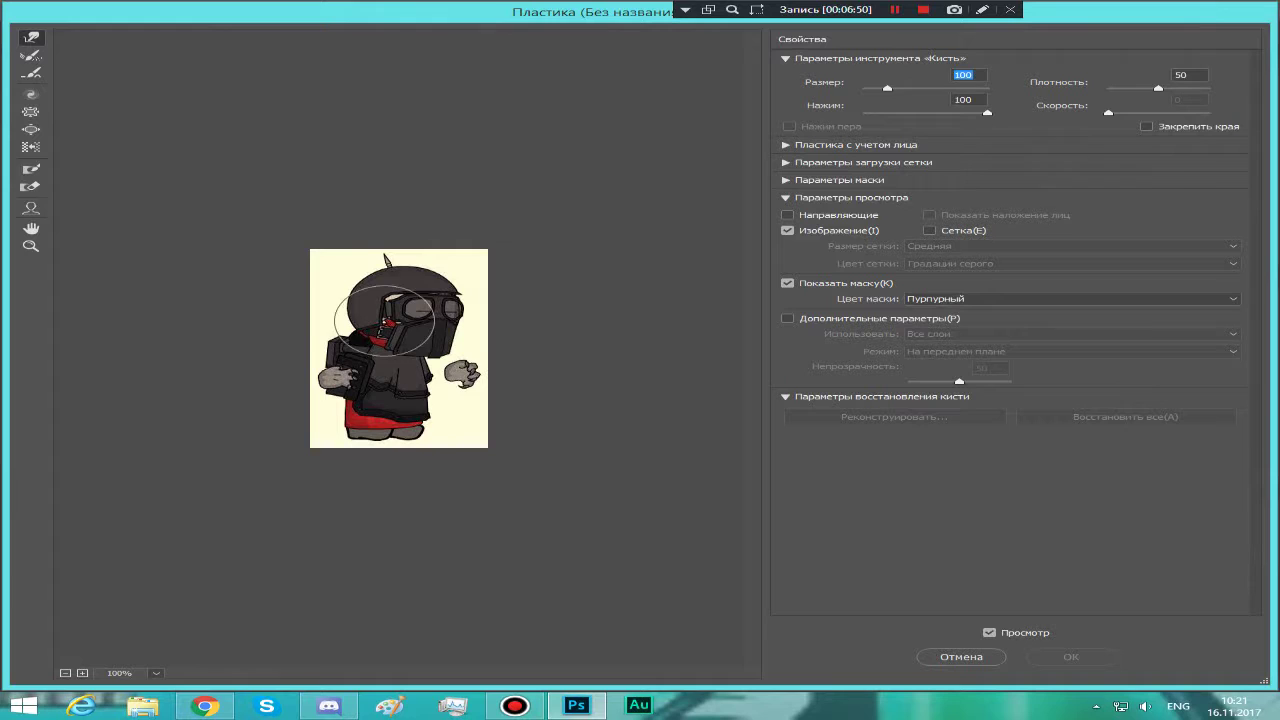
pyautogui.moveTo(384, 314)
pyautogui.mouseDown()
pyautogui.moveTo(430, 367)
pyautogui.moveTo(444, 364)
pyautogui.moveTo(430, 380)
pyautogui.moveTo(500, 418)
pyautogui.mouseUp()
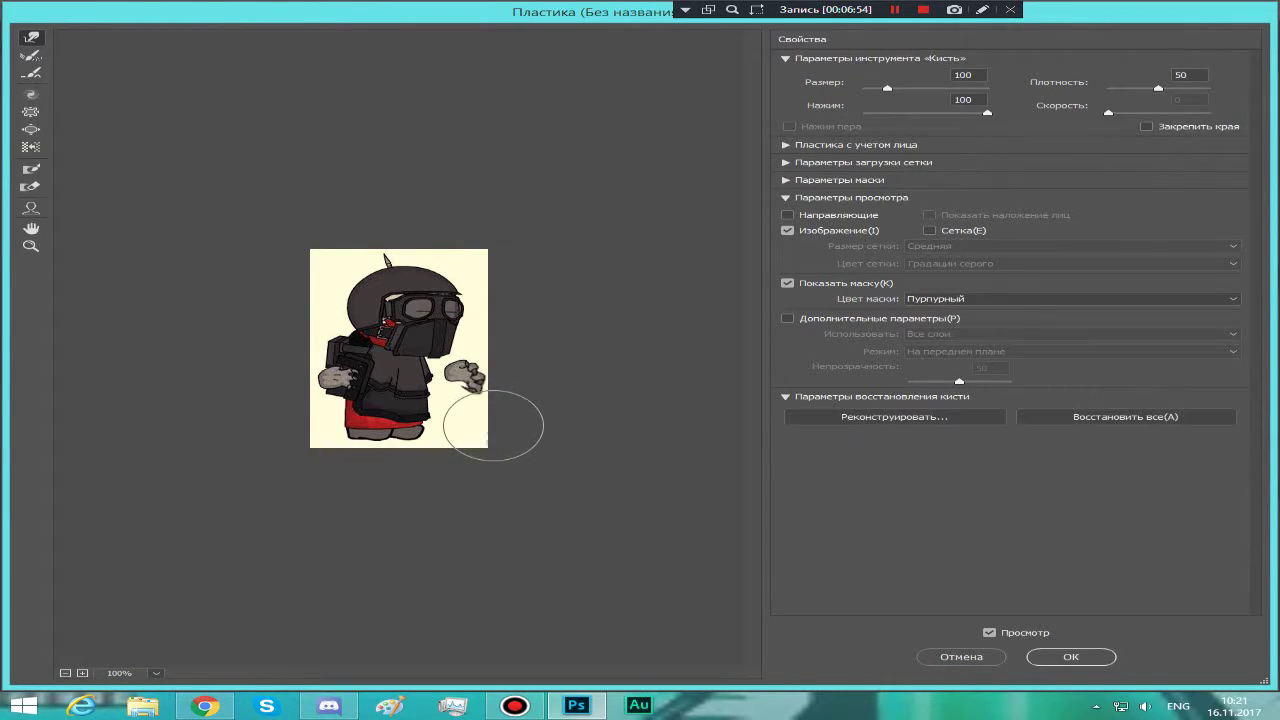
pyautogui.moveTo(424, 295)
pyautogui.mouseDown()
pyautogui.moveTo(557, 298)
pyautogui.moveTo(494, 306)
pyautogui.moveTo(418, 340)
pyautogui.moveTo(528, 348)
pyautogui.moveTo(470, 370)
pyautogui.moveTo(500, 400)
pyautogui.moveTo(571, 410)
pyautogui.moveTo(429, 418)
pyautogui.moveTo(420, 430)
pyautogui.moveTo(490, 449)
pyautogui.moveTo(383, 428)
pyautogui.moveTo(298, 449)
pyautogui.mouseUp()
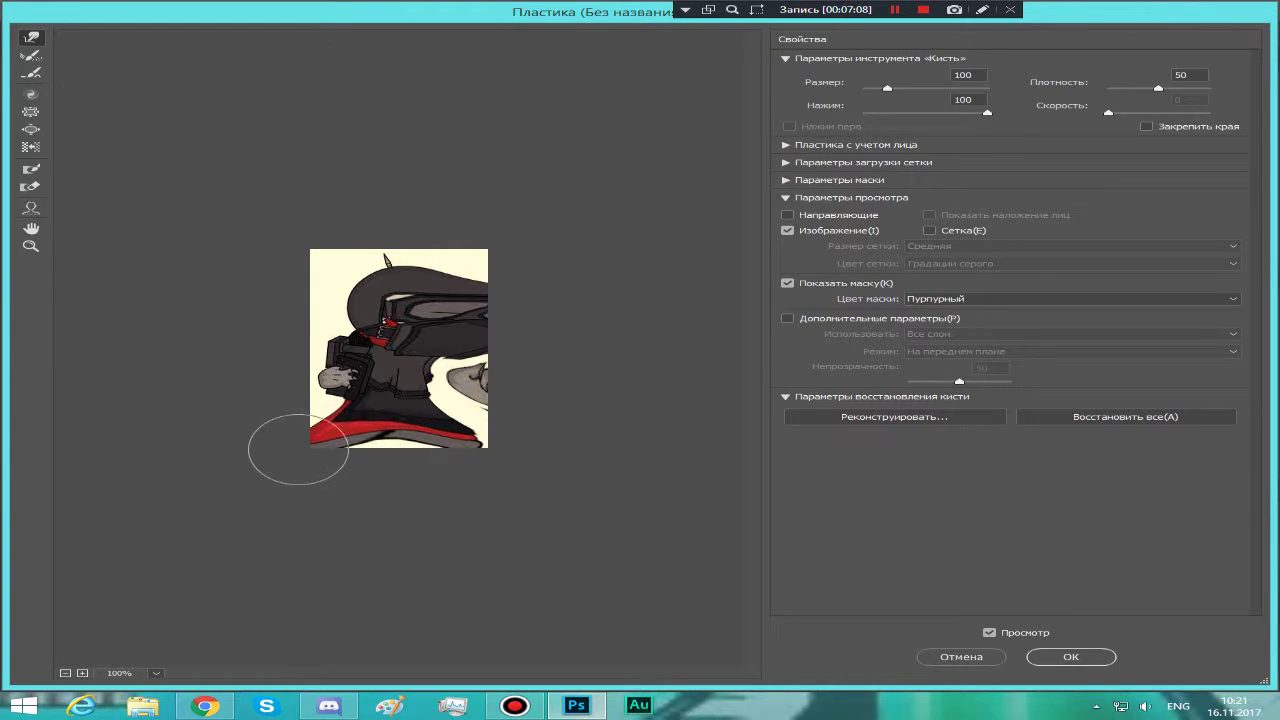
pyautogui.moveTo(357, 397)
pyautogui.mouseDown()
pyautogui.moveTo(337, 377)
pyautogui.moveTo(325, 317)
pyautogui.mouseUp()
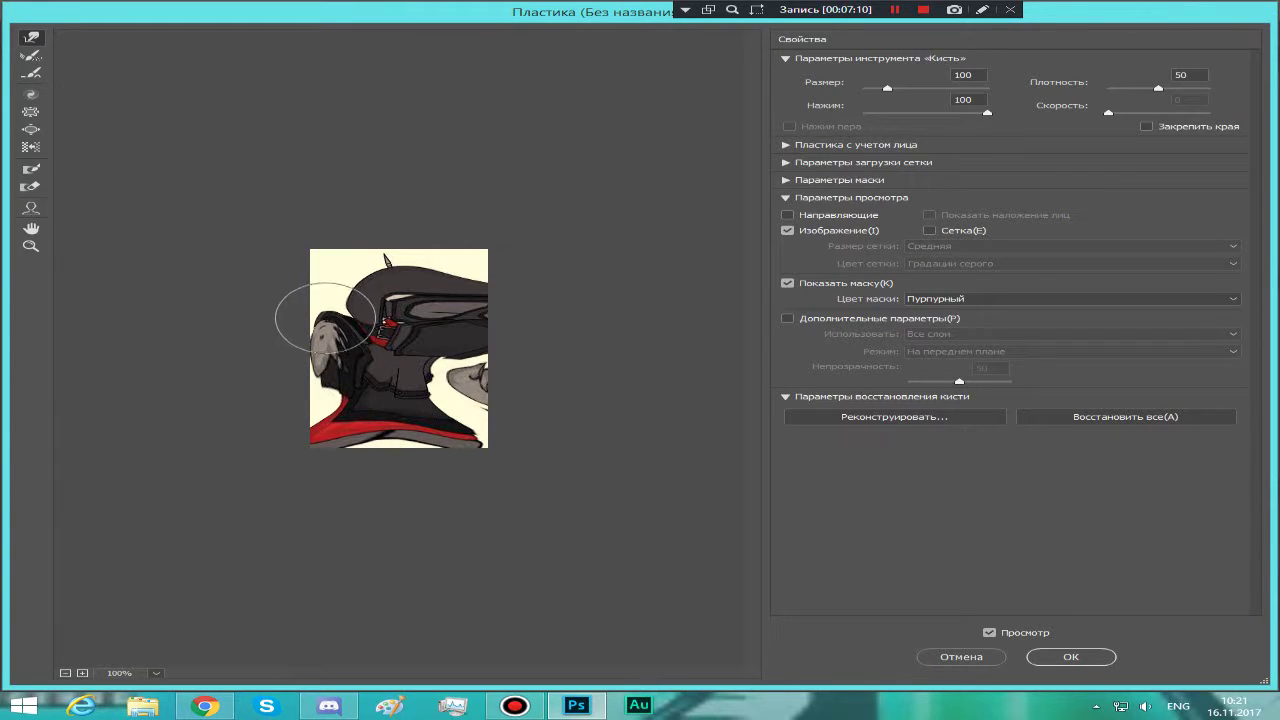
# Keep smearing the masked character's head and torso with Forward Warp strokes until the figure is distorted into curved dark shapes.
pyautogui.moveTo(410, 316)
pyautogui.mouseDown()
pyautogui.moveTo(394, 261)
pyautogui.moveTo(427, 282)
pyautogui.moveTo(453, 255)
pyautogui.mouseUp()
pyautogui.moveTo(390, 370)
pyautogui.mouseDown()
pyautogui.moveTo(334, 397)
pyautogui.moveTo(307, 382)
pyautogui.moveTo(453, 342)
pyautogui.moveTo(488, 408)
pyautogui.moveTo(439, 419)
pyautogui.moveTo(361, 405)
pyautogui.moveTo(335, 360)
pyautogui.moveTo(420, 297)
pyautogui.moveTo(457, 316)
pyautogui.moveTo(428, 391)
pyautogui.moveTo(381, 414)
pyautogui.moveTo(341, 397)
pyautogui.moveTo(356, 345)
pyautogui.moveTo(450, 317)
pyautogui.moveTo(483, 355)
pyautogui.moveTo(453, 391)
pyautogui.moveTo(380, 414)
pyautogui.moveTo(362, 365)
pyautogui.moveTo(430, 303)
pyautogui.moveTo(463, 325)
pyautogui.moveTo(440, 383)
pyautogui.moveTo(372, 392)
pyautogui.moveTo(370, 332)
pyautogui.moveTo(442, 298)
pyautogui.moveTo(440, 377)
pyautogui.moveTo(380, 419)
pyautogui.moveTo(328, 372)
pyautogui.moveTo(404, 313)
pyautogui.moveTo(466, 331)
pyautogui.moveTo(400, 452)
pyautogui.moveTo(342, 452)
pyautogui.moveTo(328, 427)
pyautogui.moveTo(357, 363)
pyautogui.moveTo(406, 362)
pyautogui.moveTo(418, 405)
pyautogui.moveTo(377, 421)
pyautogui.moveTo(336, 391)
pyautogui.moveTo(388, 338)
pyautogui.moveTo(485, 343)
pyautogui.moveTo(456, 405)
pyautogui.moveTo(402, 405)
pyautogui.moveTo(395, 343)
pyautogui.moveTo(471, 331)
pyautogui.moveTo(450, 416)
pyautogui.moveTo(396, 442)
pyautogui.mouseUp()
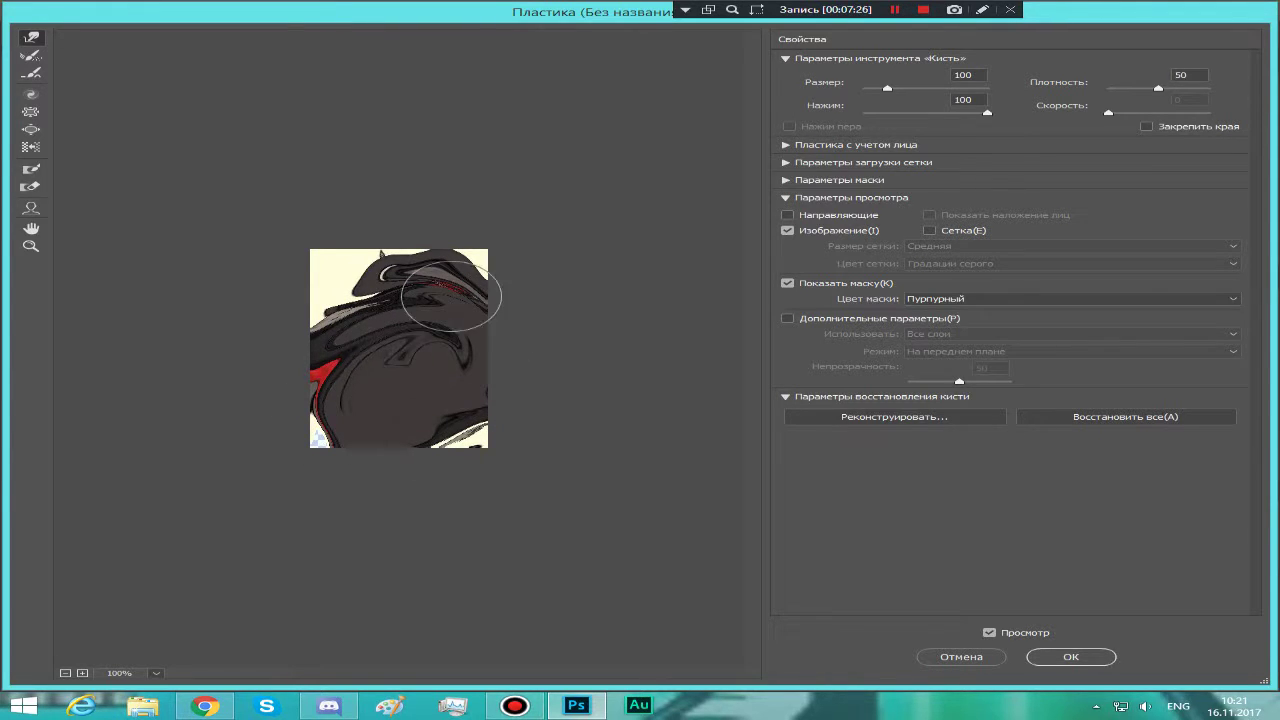
pyautogui.moveTo(479, 391)
pyautogui.mouseDown()
pyautogui.moveTo(445, 414)
pyautogui.moveTo(390, 369)
pyautogui.moveTo(484, 326)
pyautogui.moveTo(502, 405)
pyautogui.moveTo(425, 433)
pyautogui.moveTo(409, 376)
pyautogui.mouseUp()
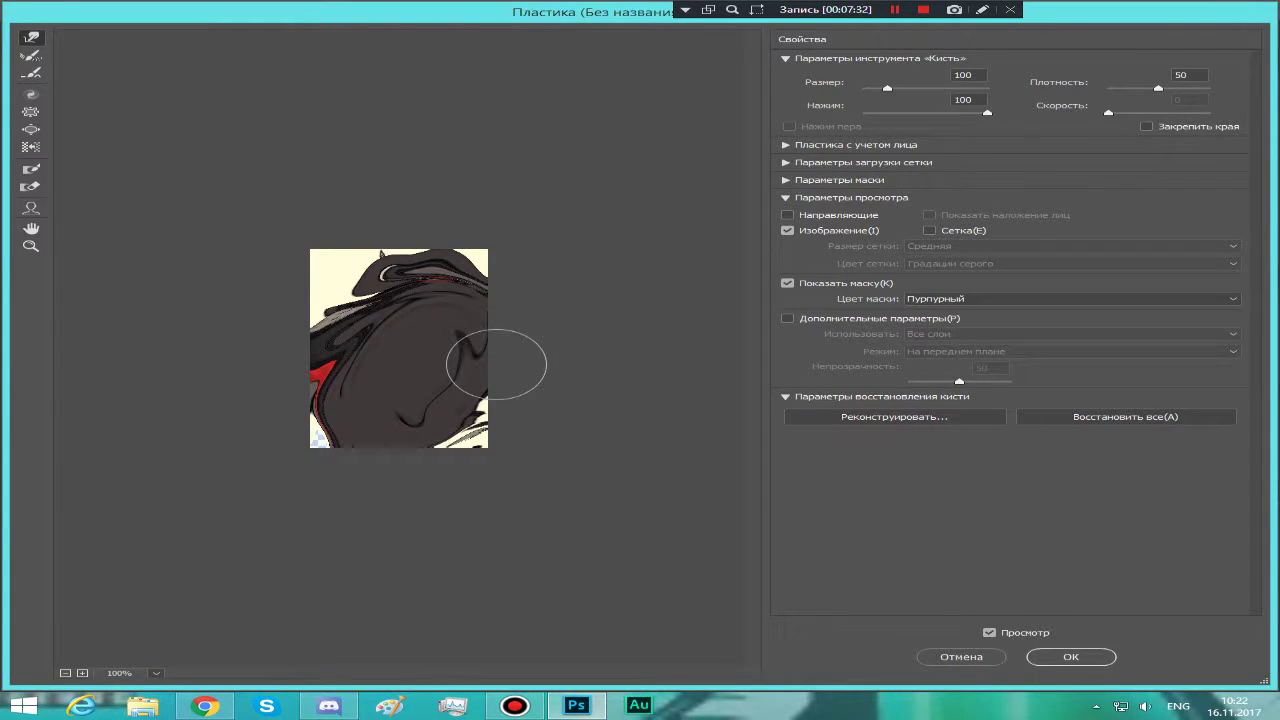
pyautogui.moveTo(496, 364); pyautogui.dragTo(560, 468)
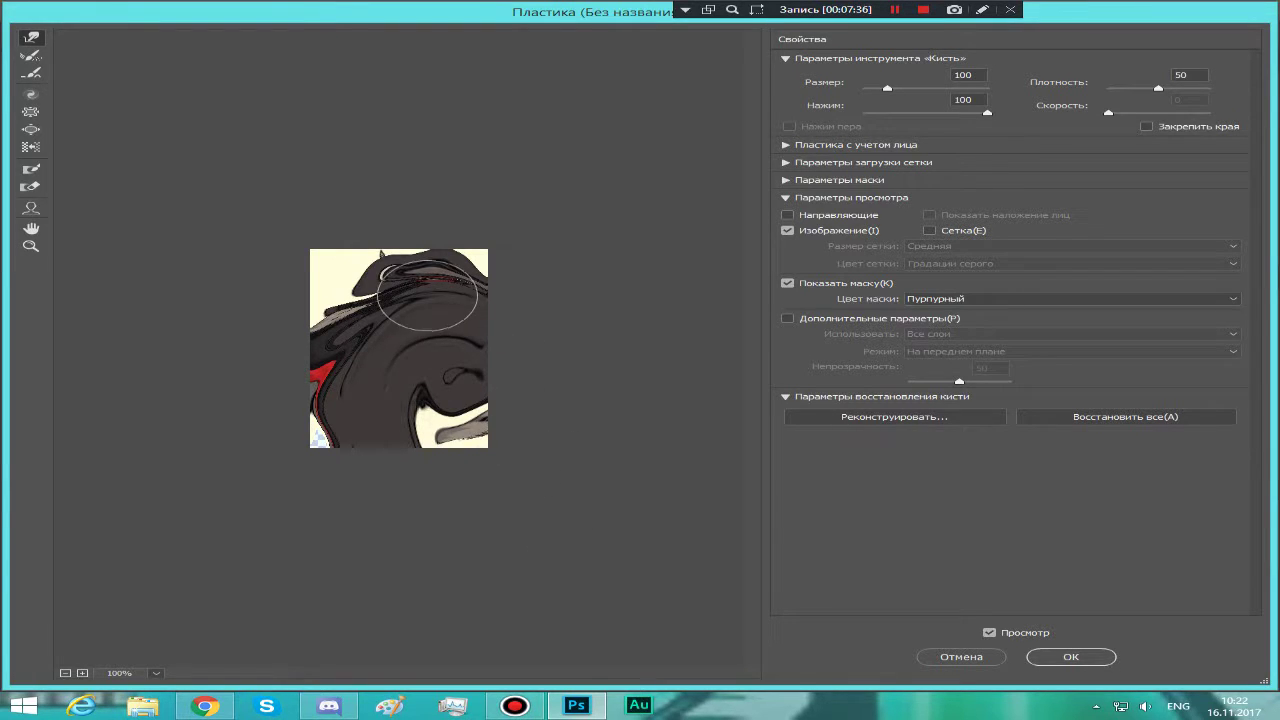
pyautogui.moveTo(427, 294)
pyautogui.mouseDown()
pyautogui.moveTo(380, 306)
pyautogui.moveTo(361, 360)
pyautogui.mouseUp()
pyautogui.moveTo(410, 315)
pyautogui.mouseDown()
pyautogui.moveTo(442, 347)
pyautogui.moveTo(442, 390)
pyautogui.moveTo(446, 329)
pyautogui.moveTo(449, 385)
pyautogui.moveTo(431, 320)
pyautogui.moveTo(450, 384)
pyautogui.mouseUp()
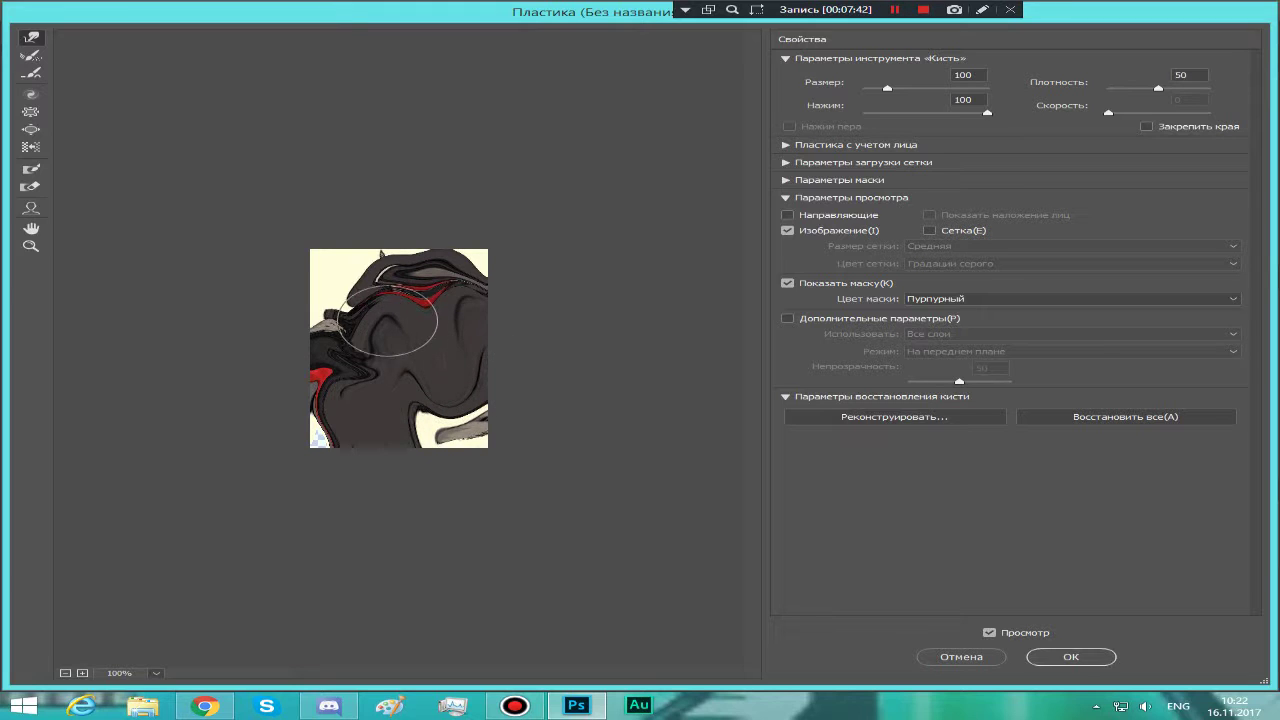
pyautogui.moveTo(387, 318)
pyautogui.mouseDown()
pyautogui.moveTo(380, 255)
pyautogui.moveTo(361, 322)
pyautogui.moveTo(433, 402)
pyautogui.moveTo(443, 433)
pyautogui.moveTo(524, 465)
pyautogui.moveTo(442, 437)
pyautogui.moveTo(437, 383)
pyautogui.moveTo(408, 366)
pyautogui.moveTo(391, 330)
pyautogui.moveTo(450, 275)
pyautogui.moveTo(443, 393)
pyautogui.moveTo(428, 308)
pyautogui.moveTo(427, 356)
pyautogui.mouseUp()
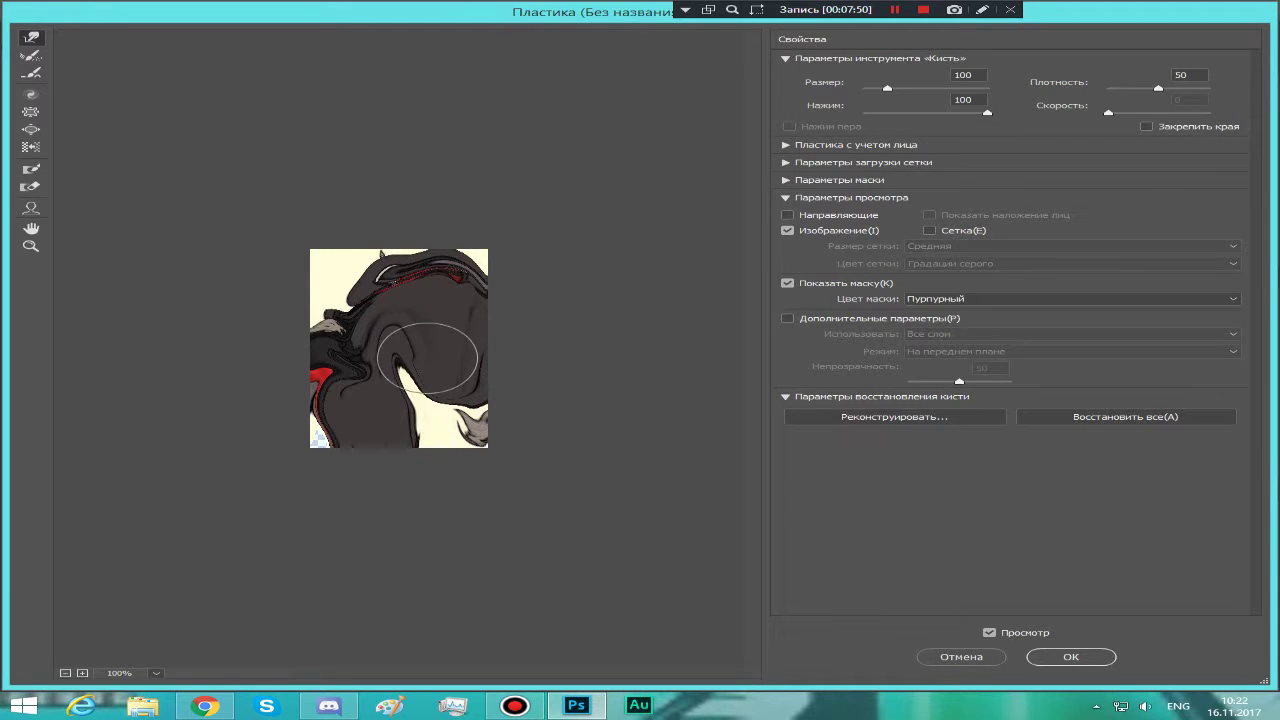
pyautogui.moveTo(428, 283)
pyautogui.mouseDown()
pyautogui.moveTo(435, 352)
pyautogui.moveTo(623, 329)
pyautogui.moveTo(517, 291)
pyautogui.moveTo(423, 286)
pyautogui.moveTo(516, 290)
pyautogui.moveTo(442, 290)
pyautogui.mouseUp()
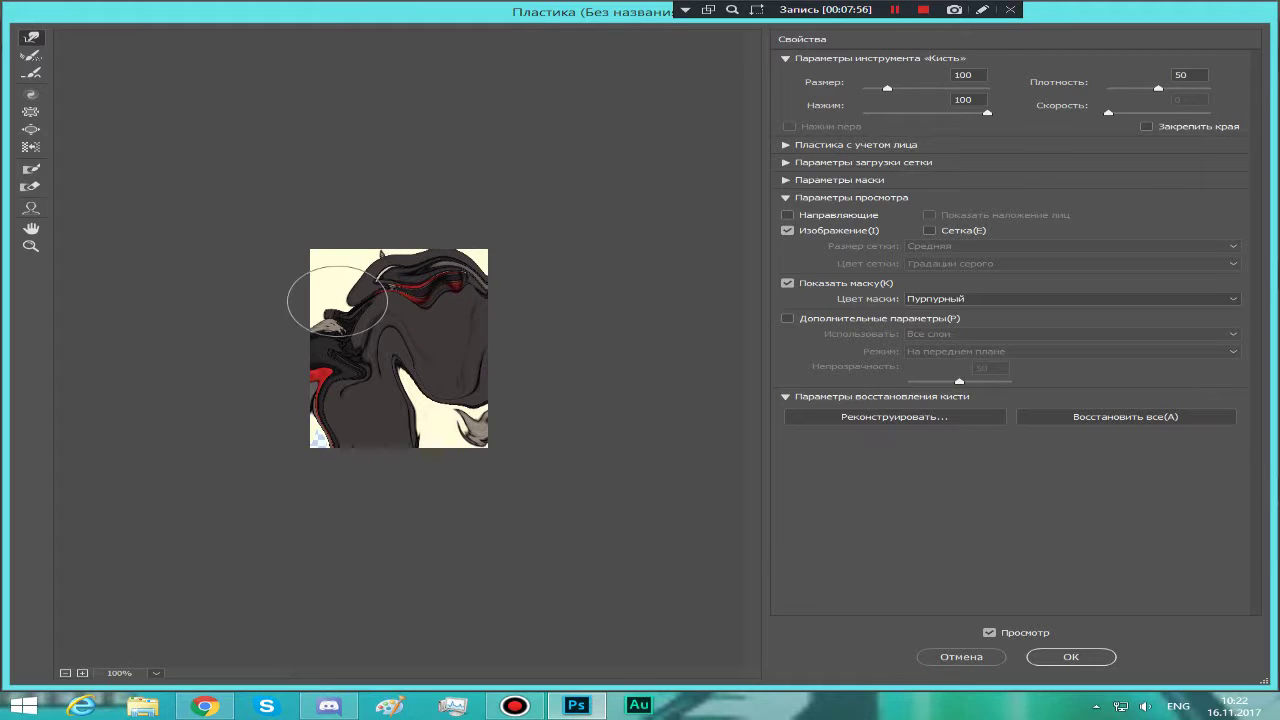